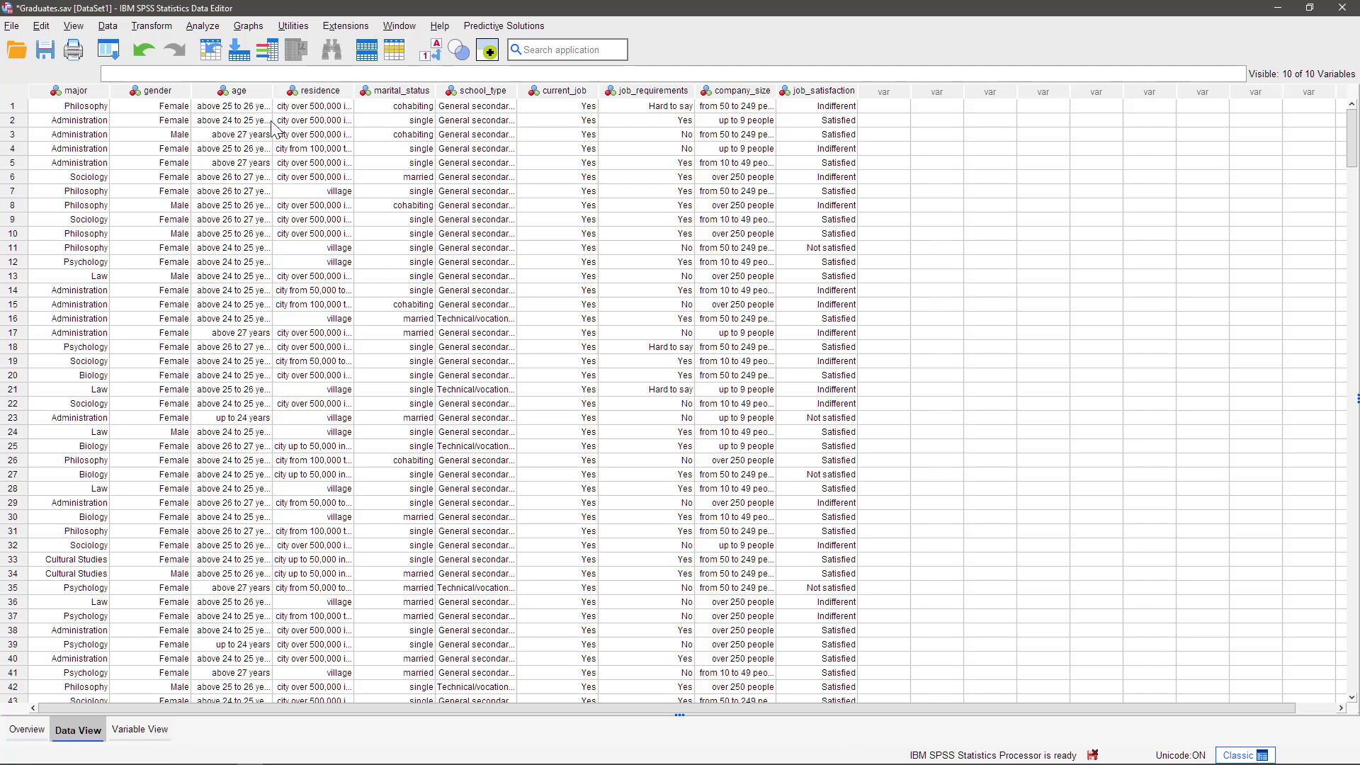
Start a clustered bar chart in the Chart Builder and set the bars' statistic to Percentage
click(248, 27)
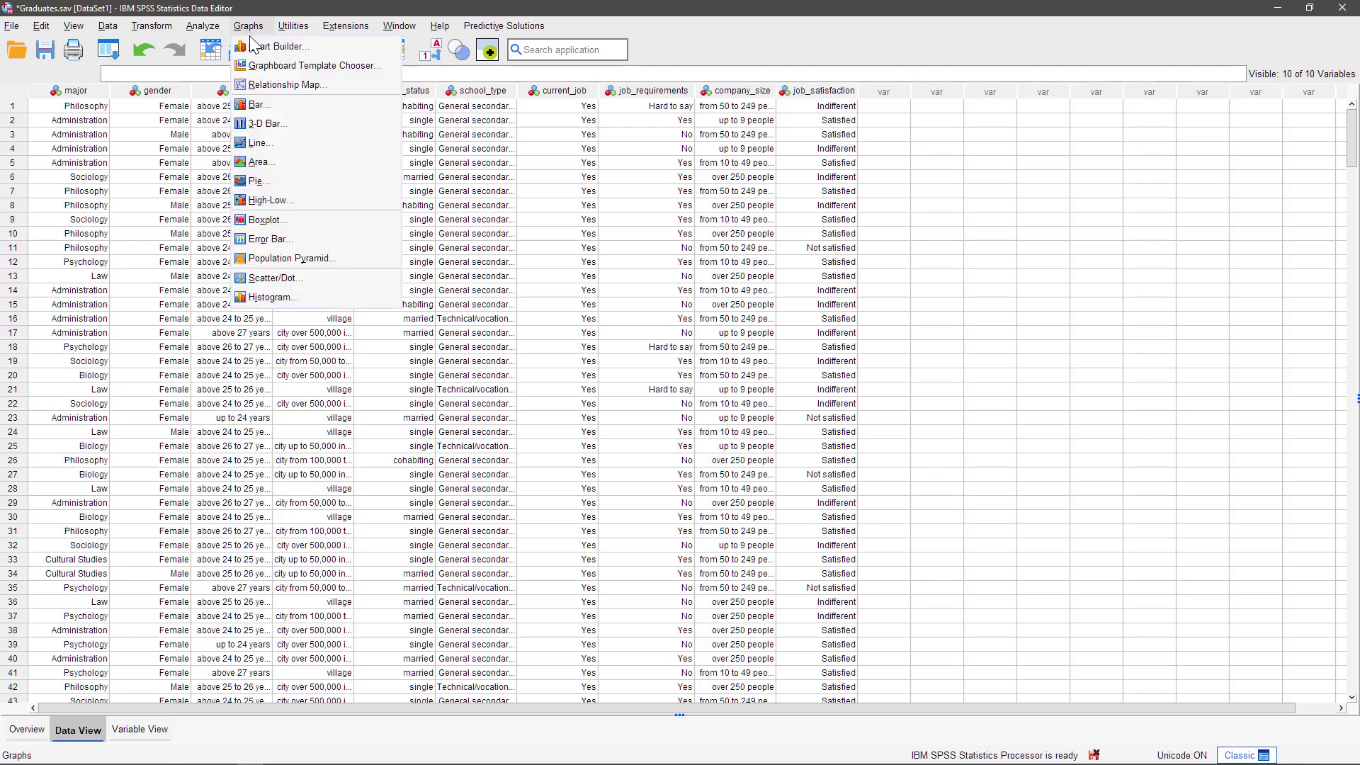
click(276, 47)
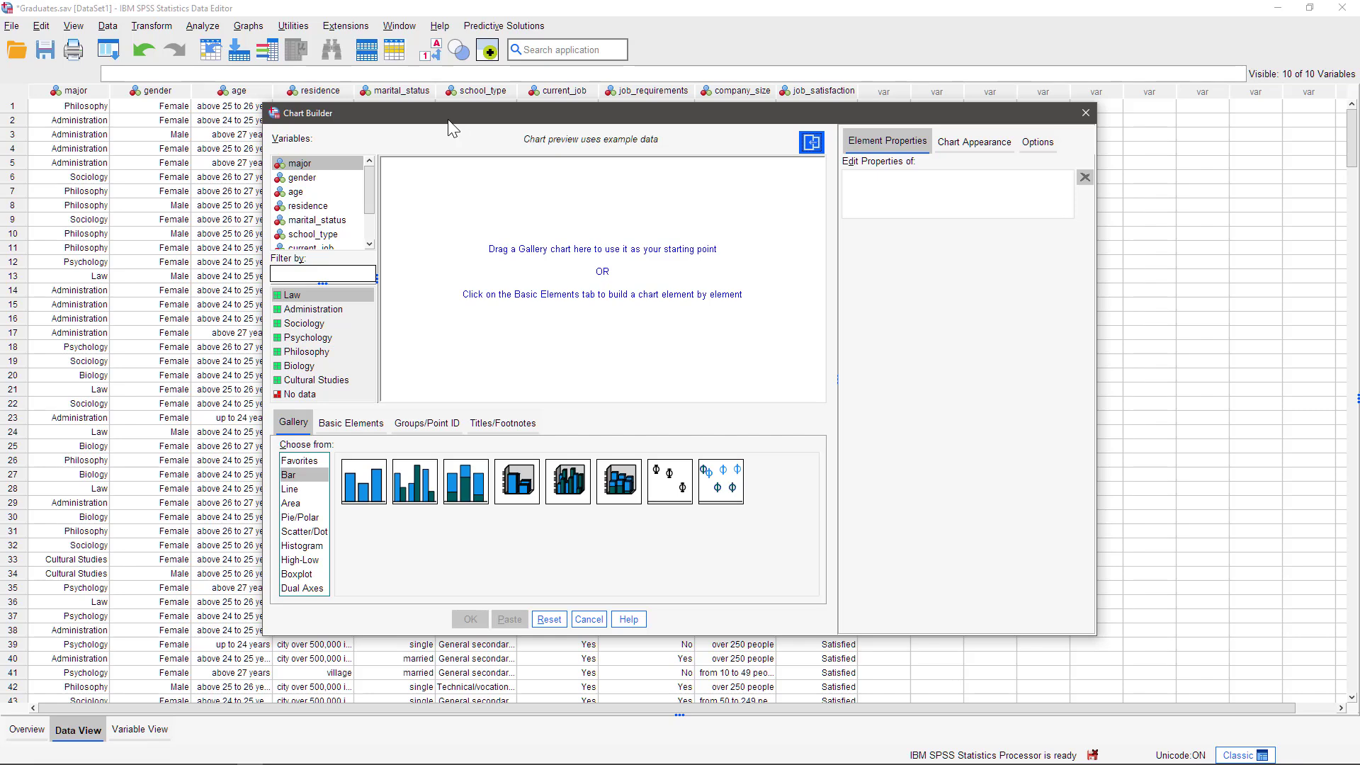
drag(416, 483, 595, 323)
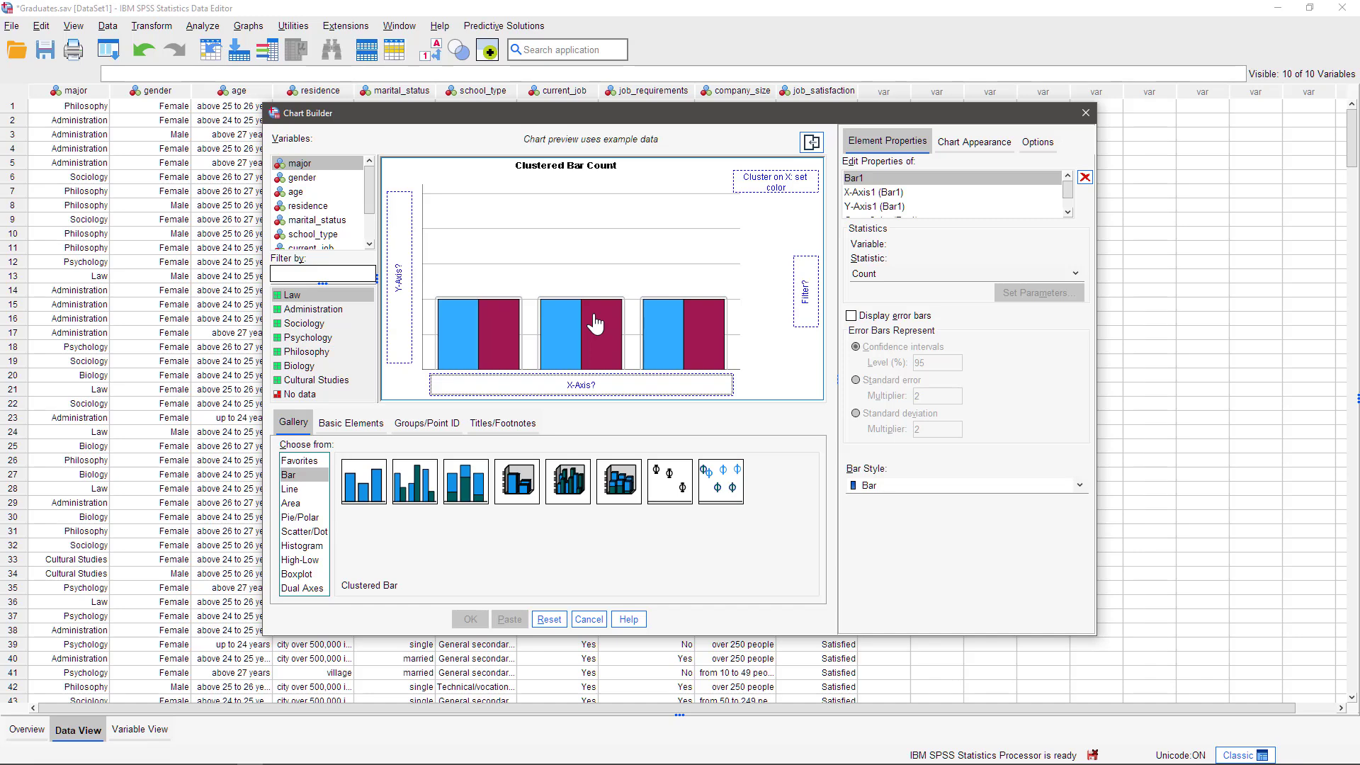
click(1048, 273)
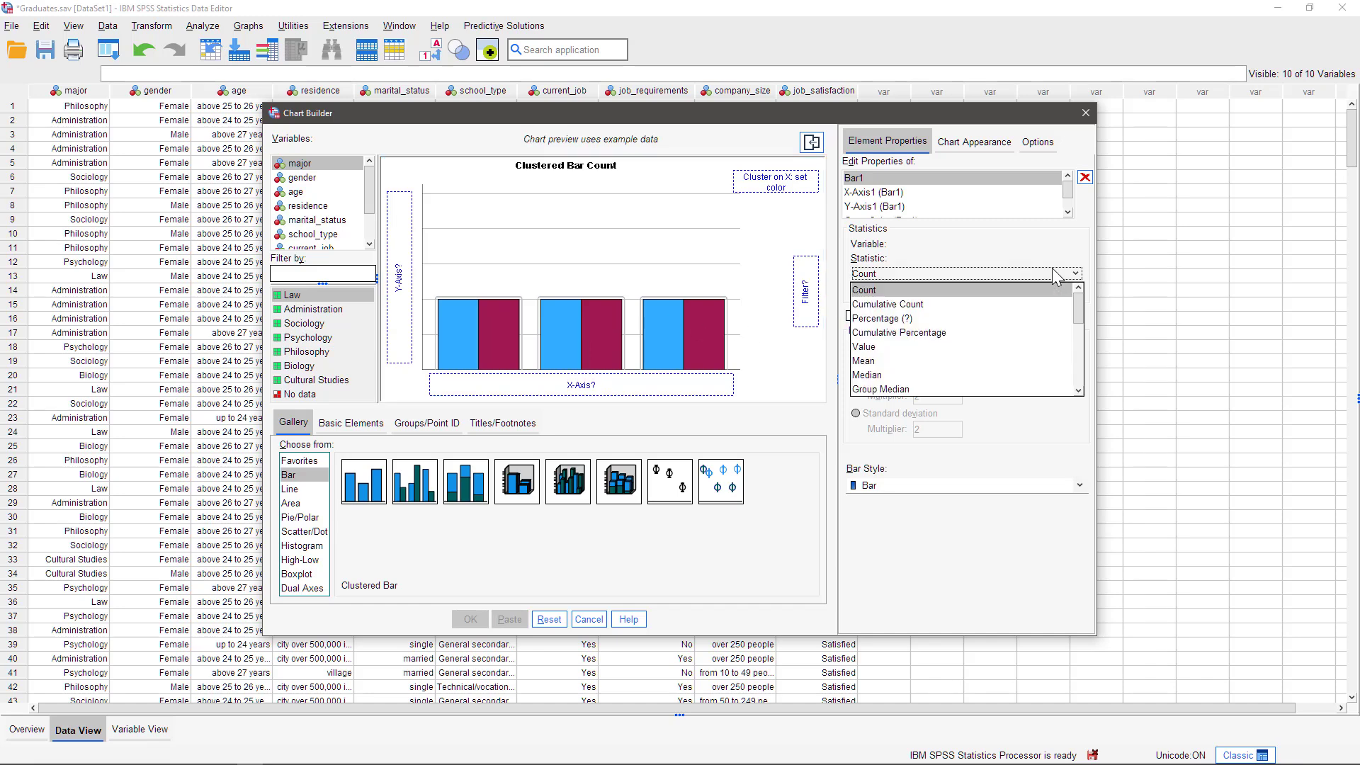
click(945, 318)
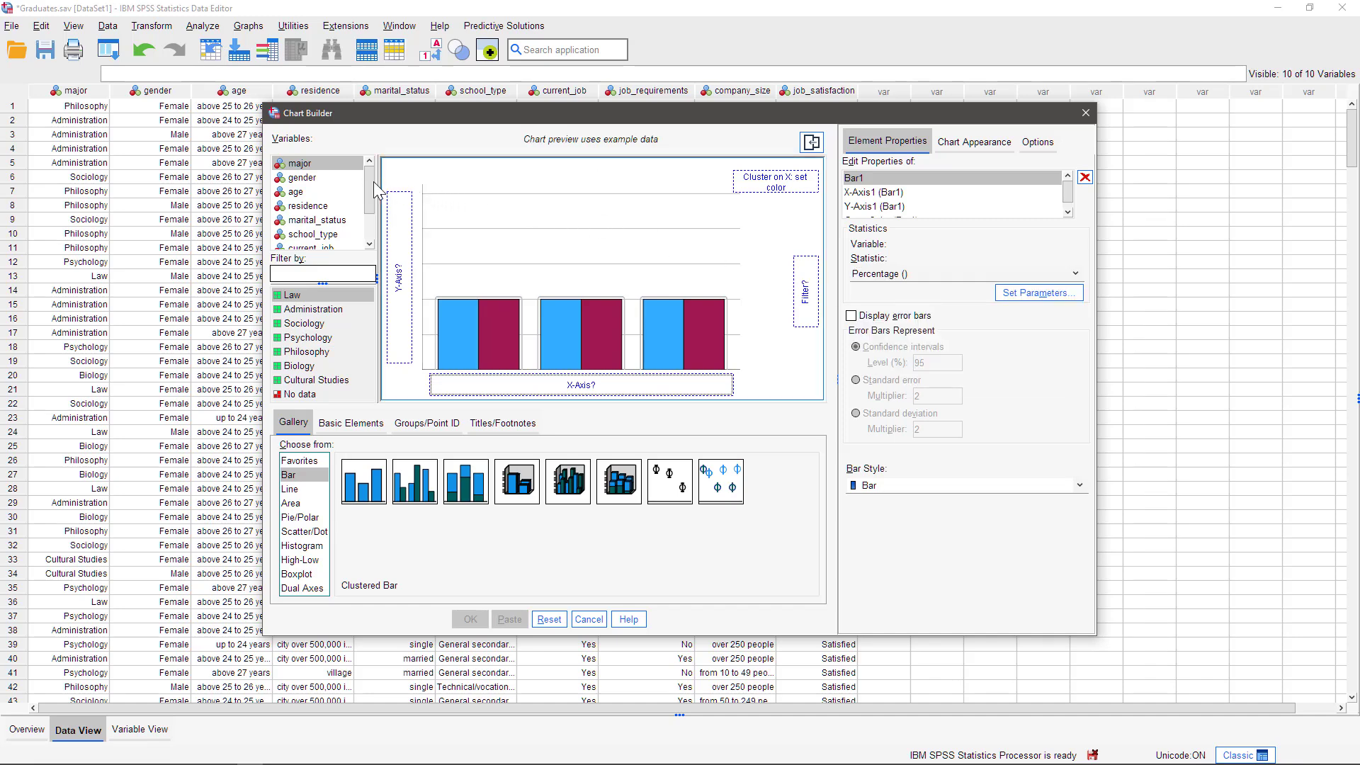
Assign current_job to the X-axis and gender to the cluster colour, and generate the chart
drag(370, 190, 559, 392)
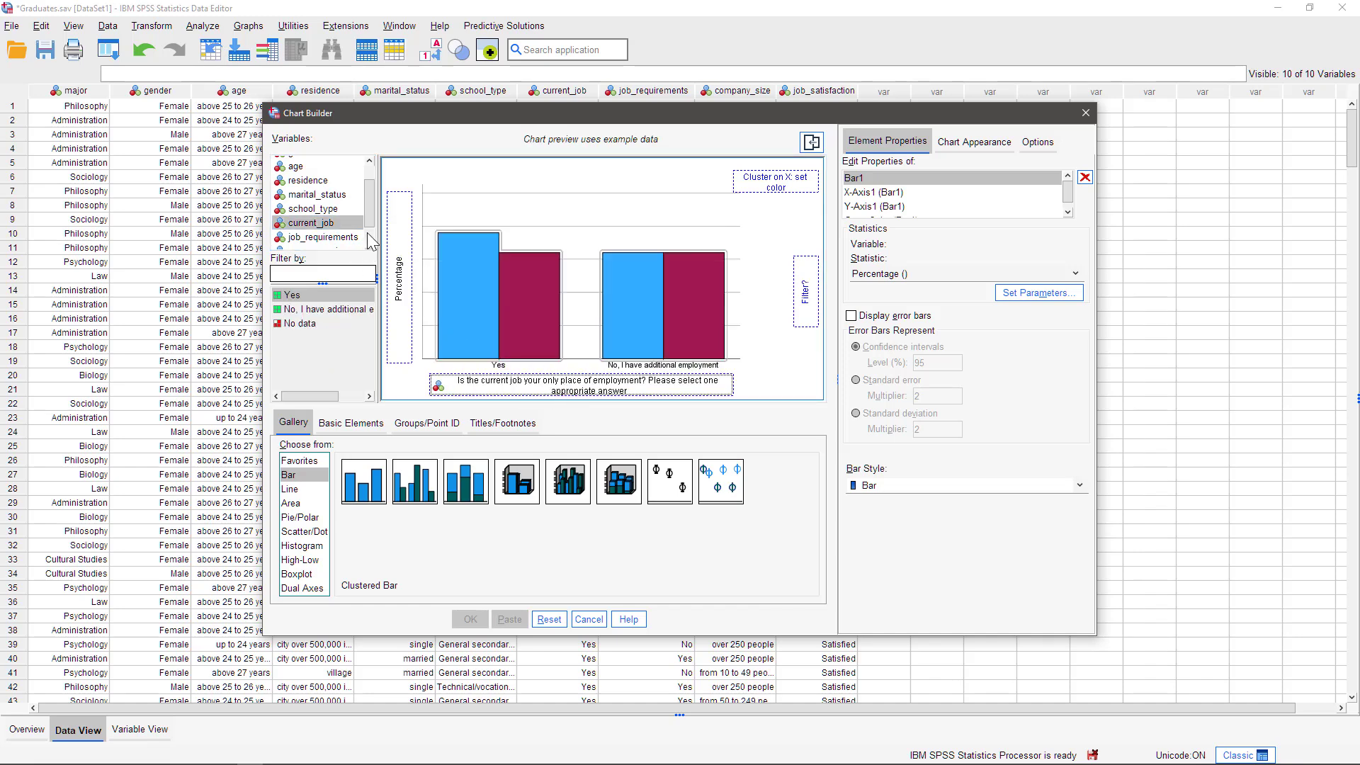
scroll(373, 225, up, 2)
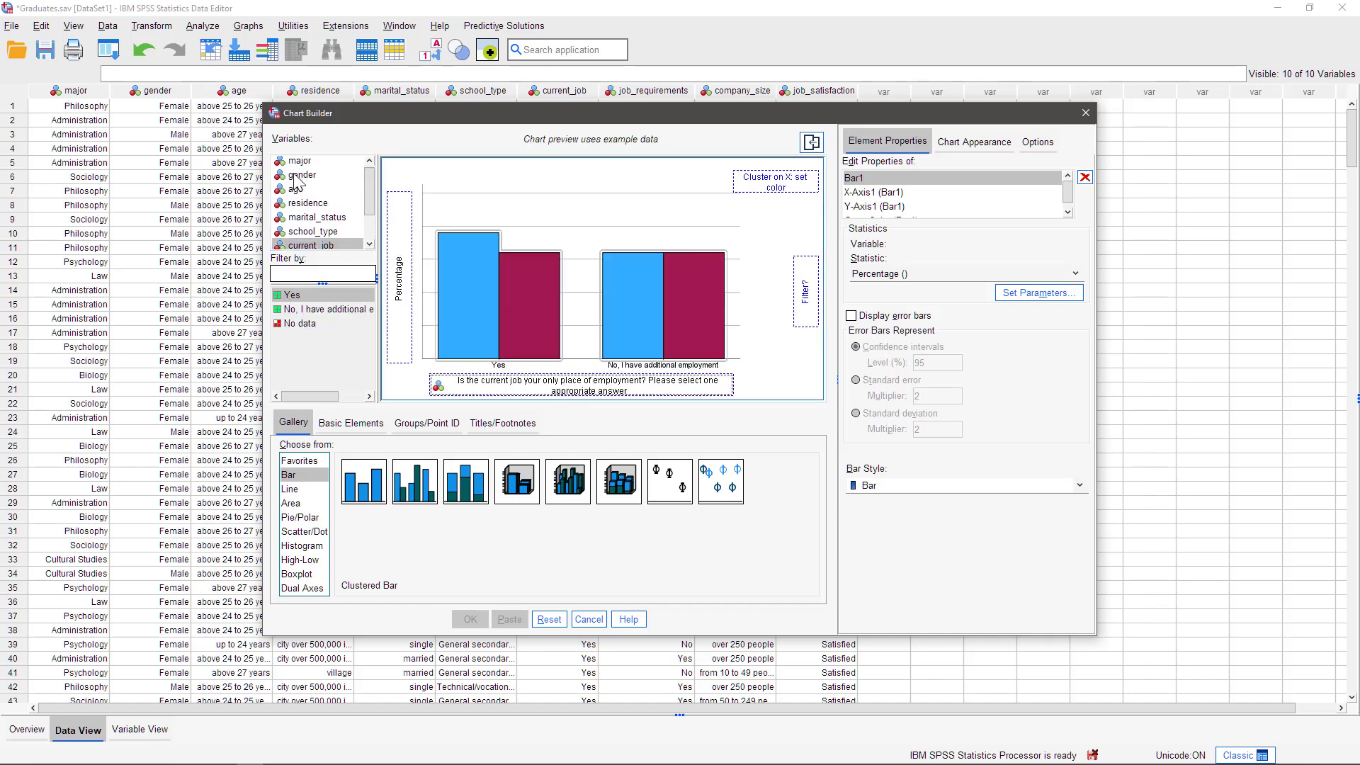
drag(301, 175, 772, 184)
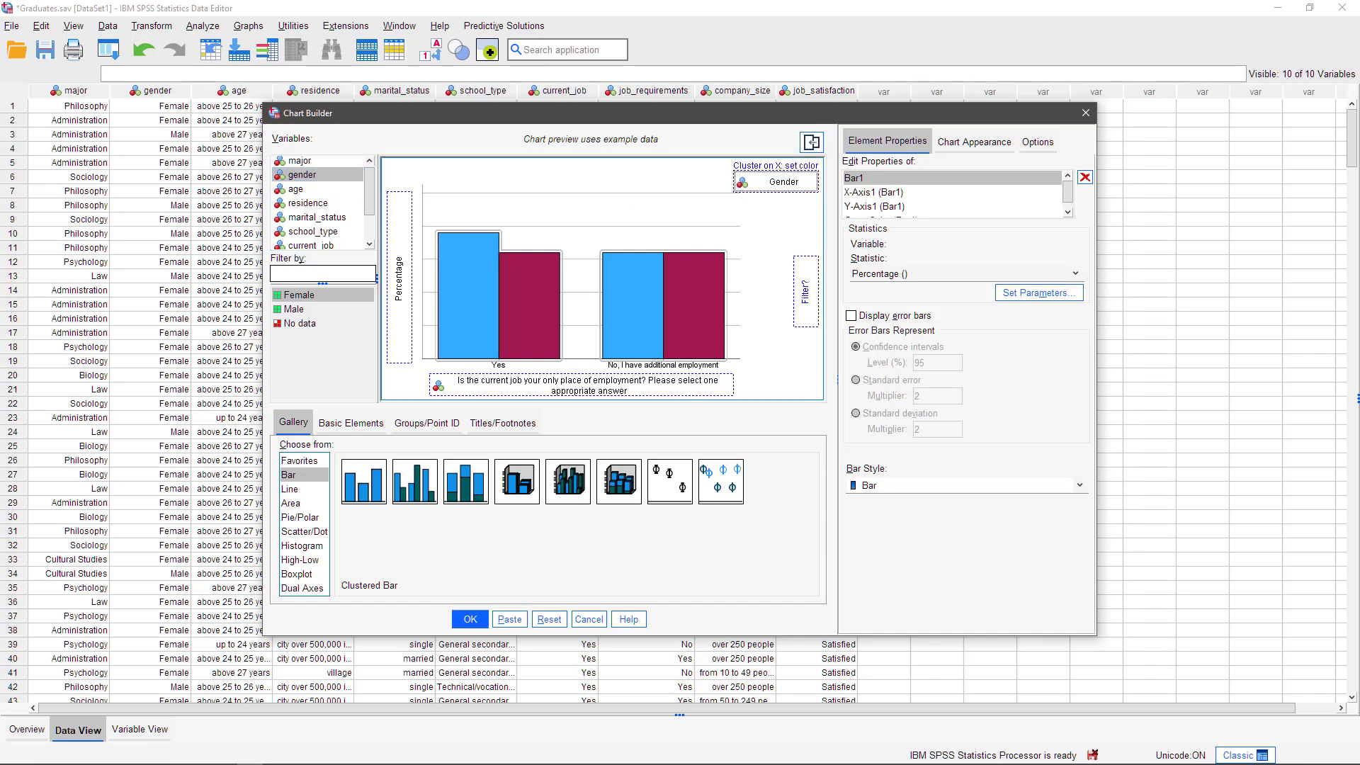
click(470, 620)
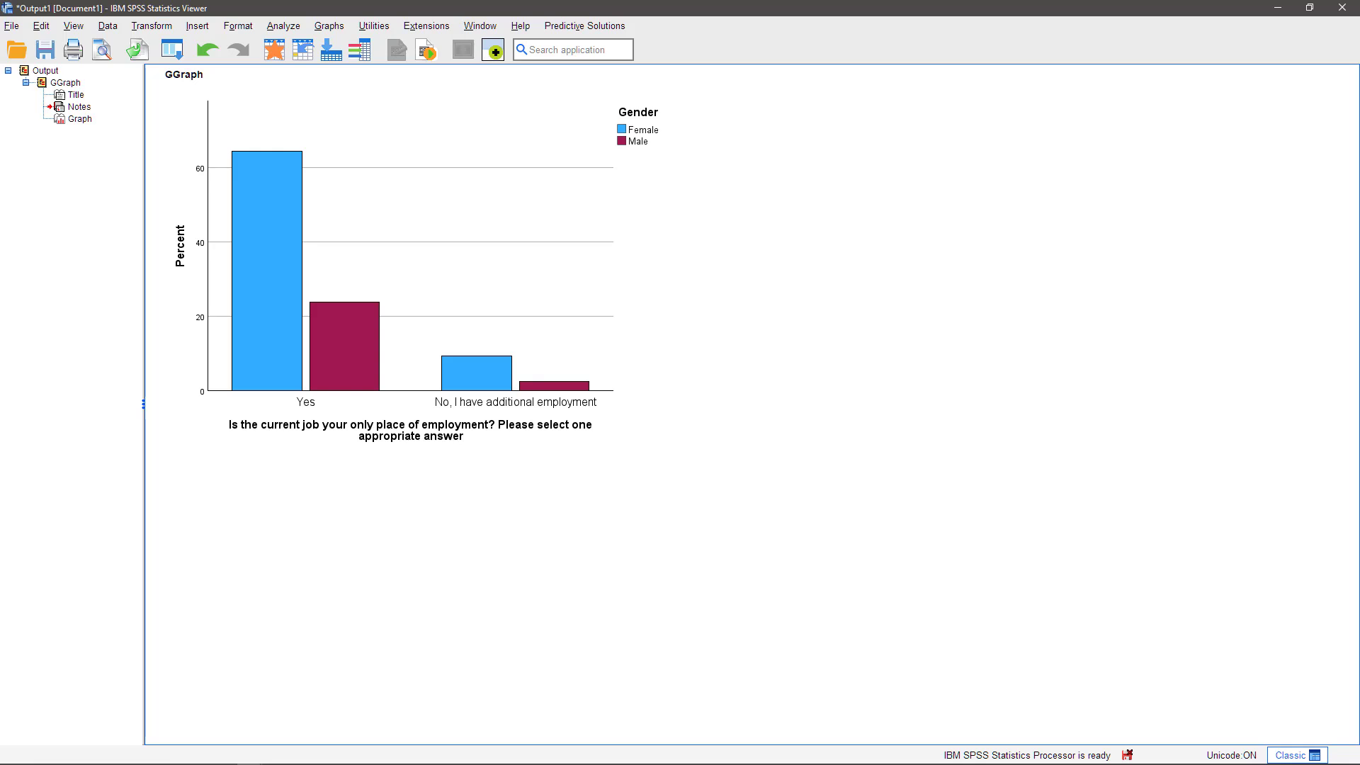
Open the generated bar chart in the Chart Editor
click(925, 490)
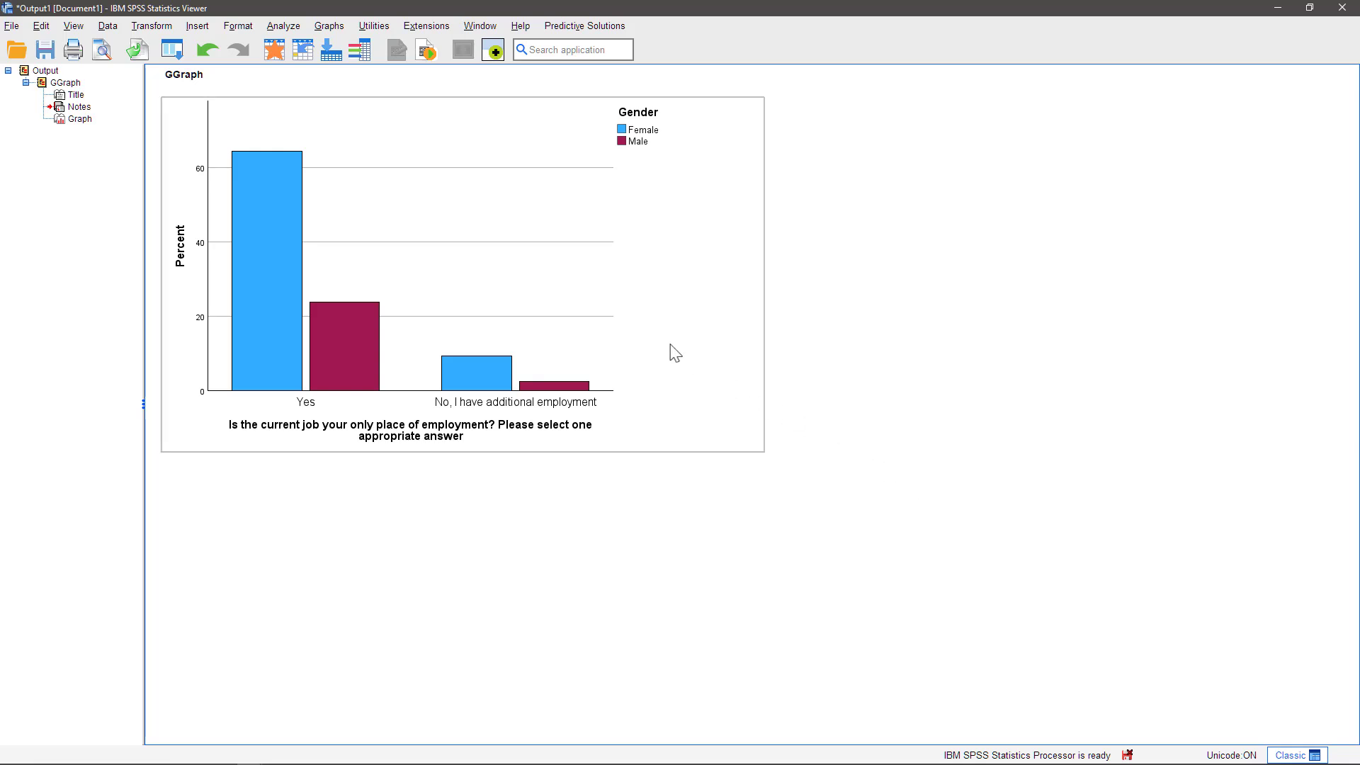
right_click(554, 286)
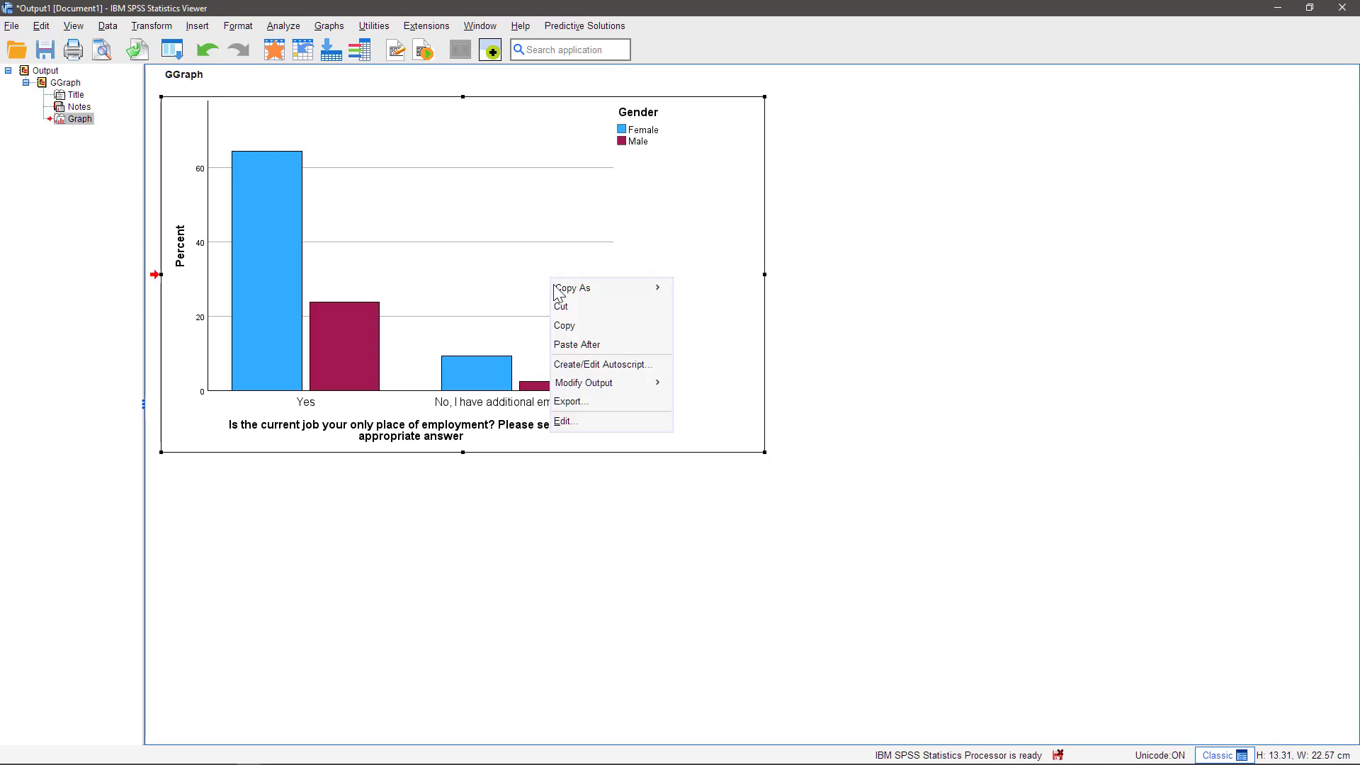
click(584, 422)
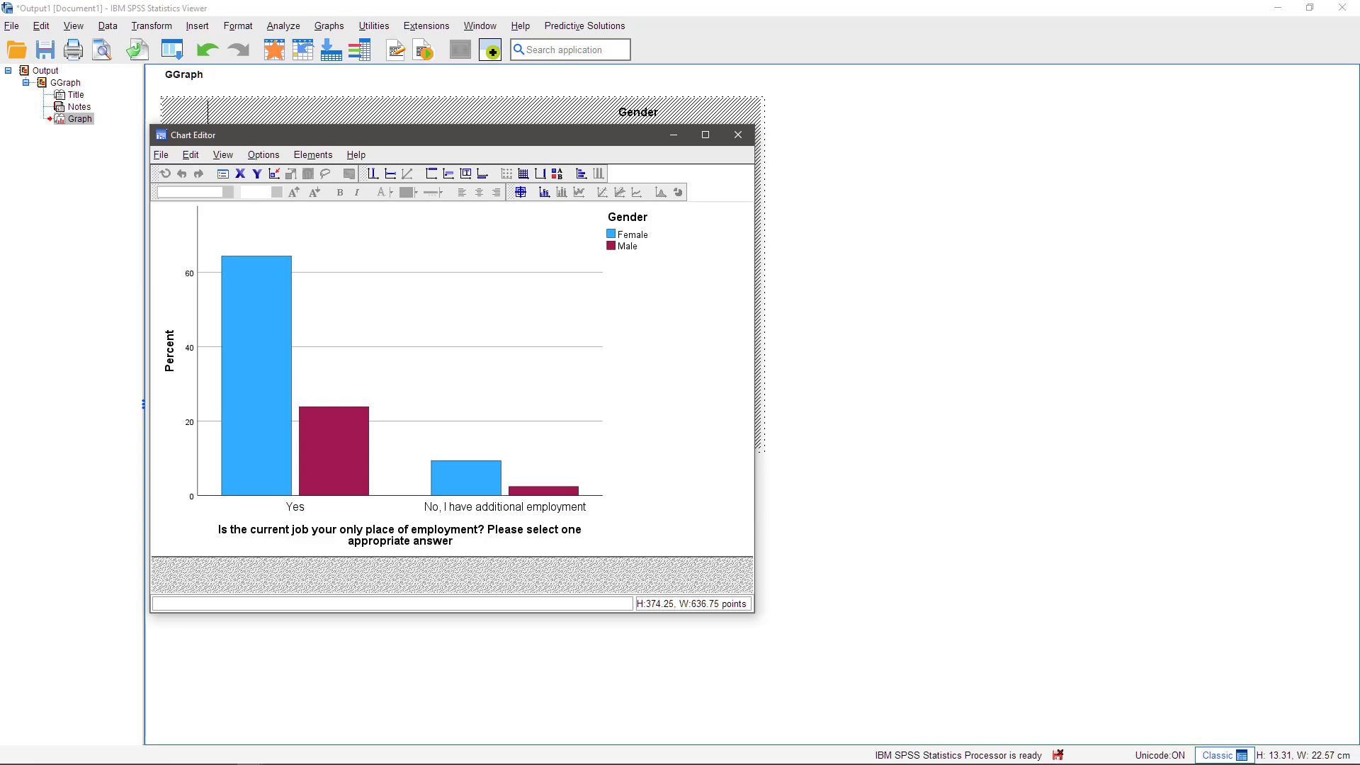
Fill only the Female bars with the gold colour (225, 188, 29)
double_click(470, 479)
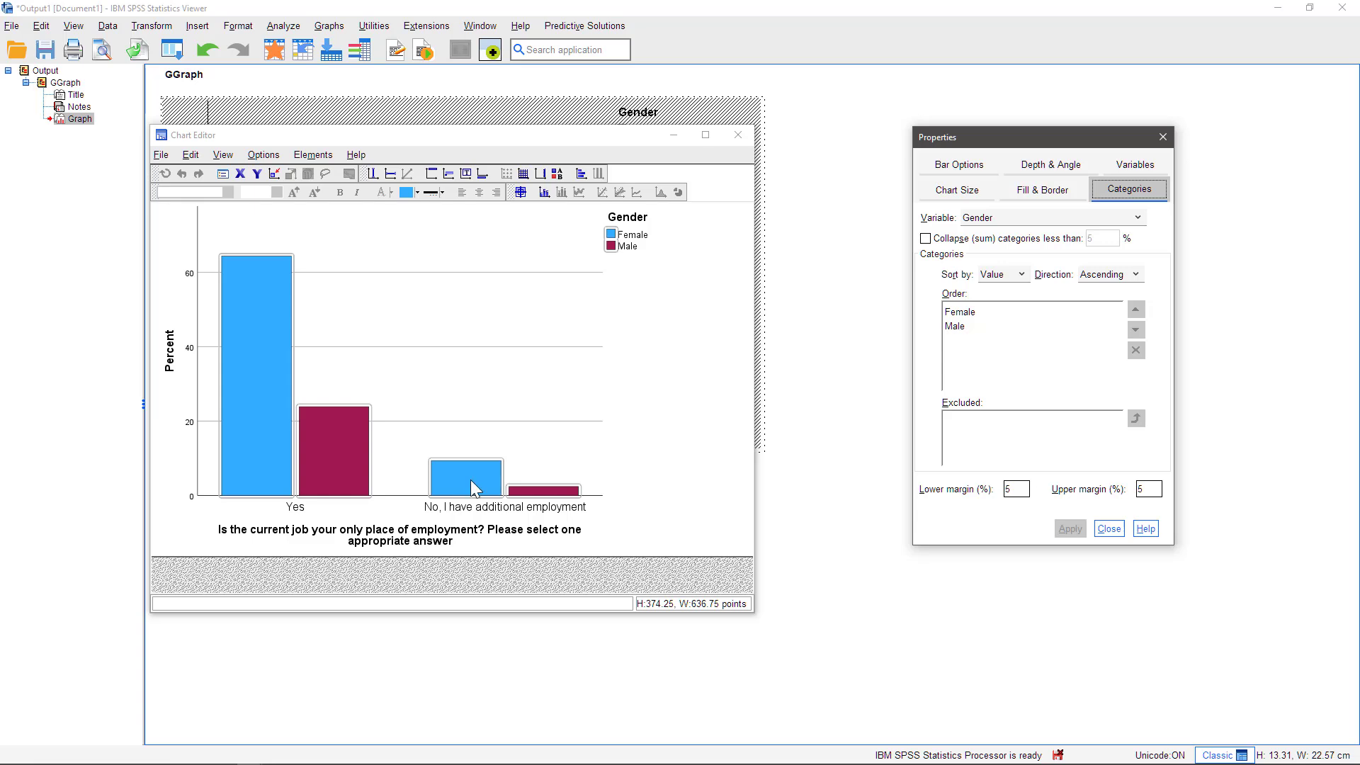
click(253, 390)
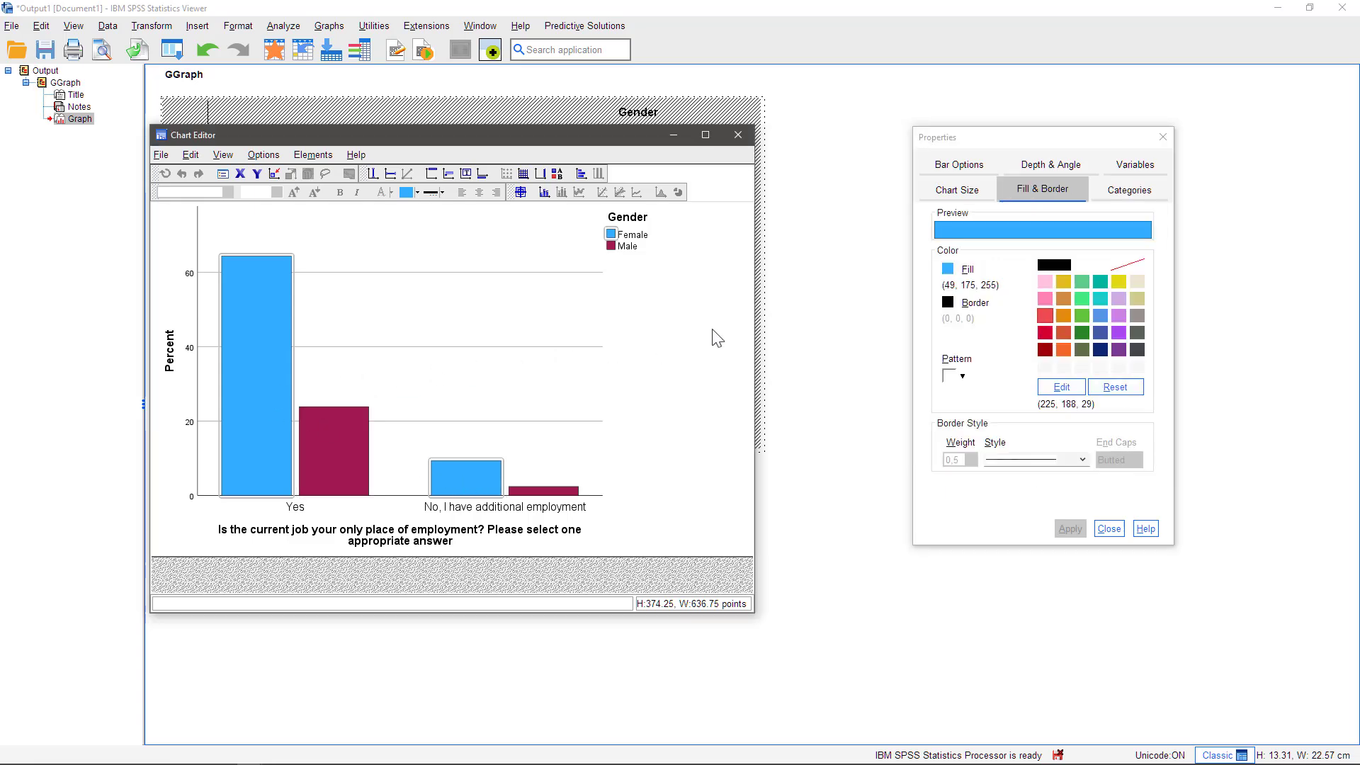
click(1064, 282)
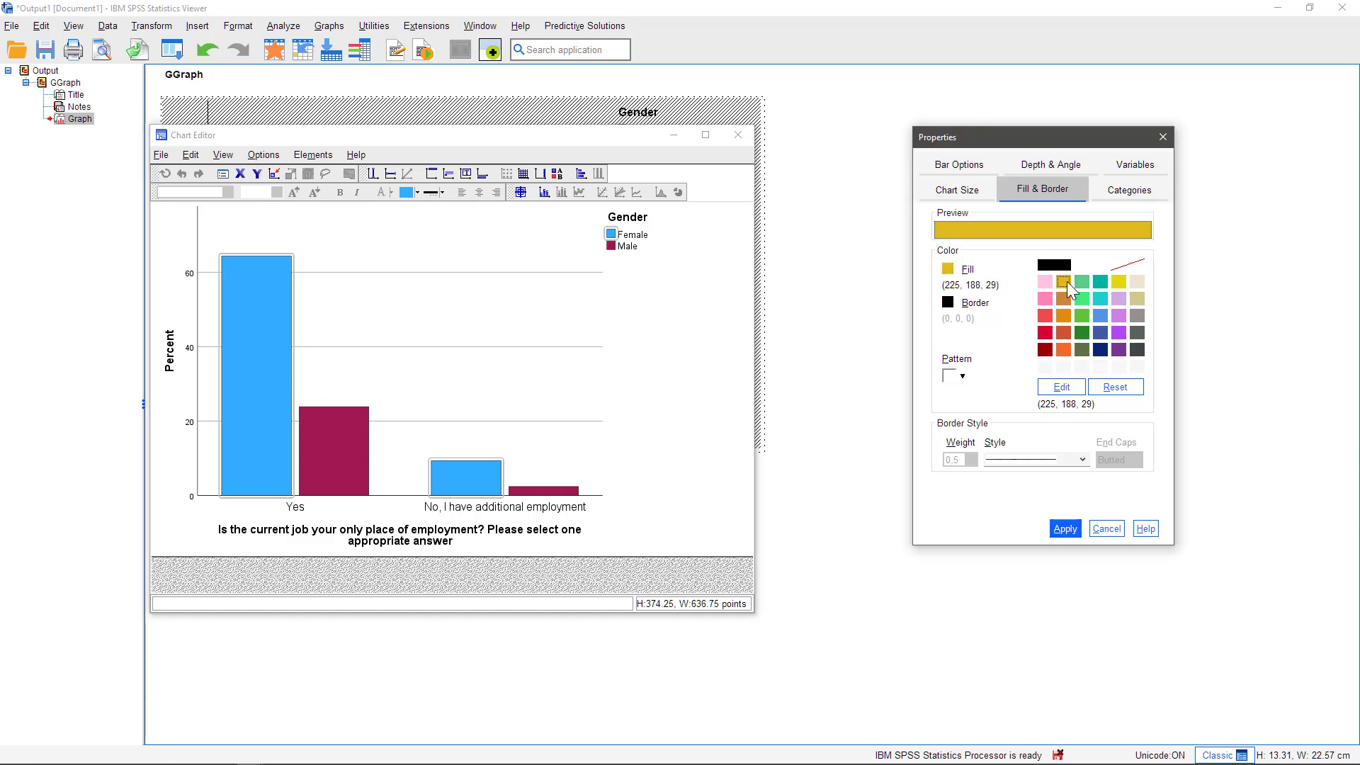
click(1066, 528)
Fill the Male bars with the brown-orange colour (204, 134, 63)
click(327, 436)
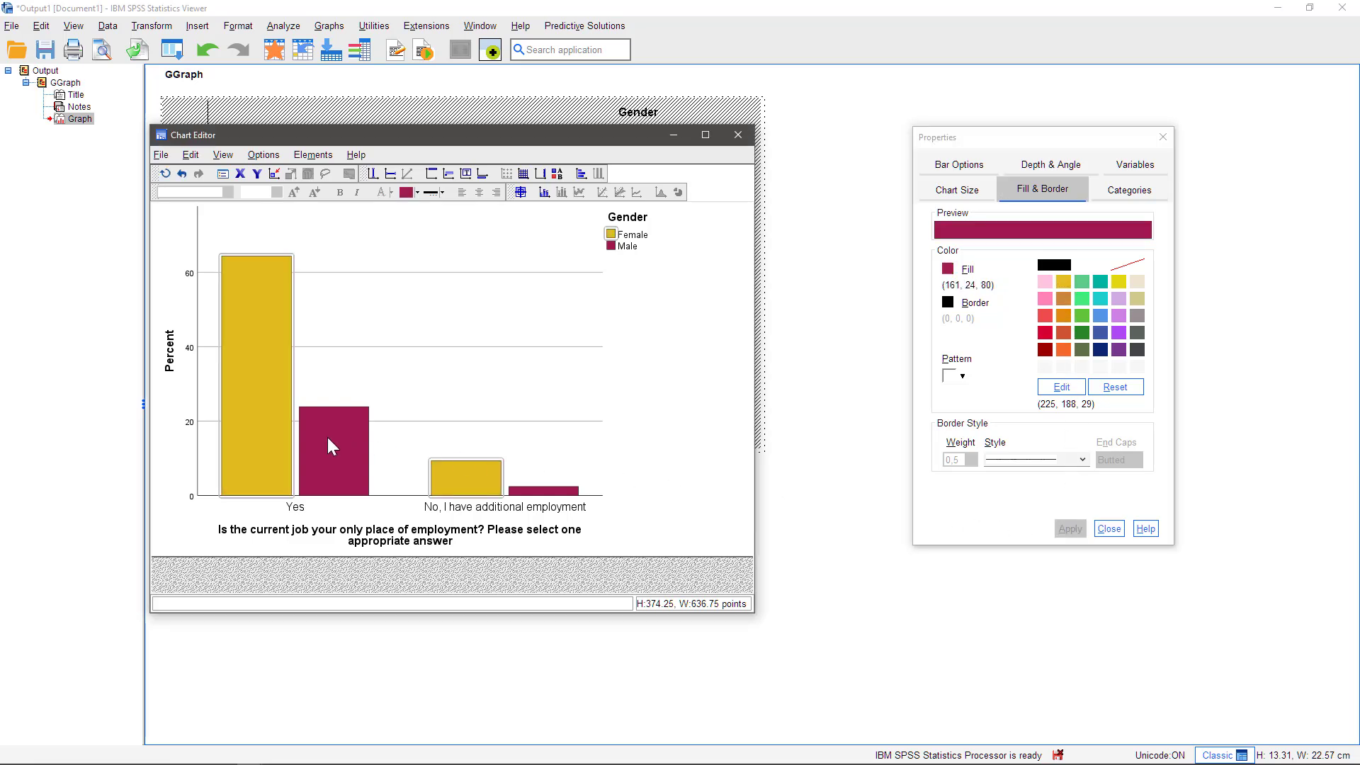
click(1062, 301)
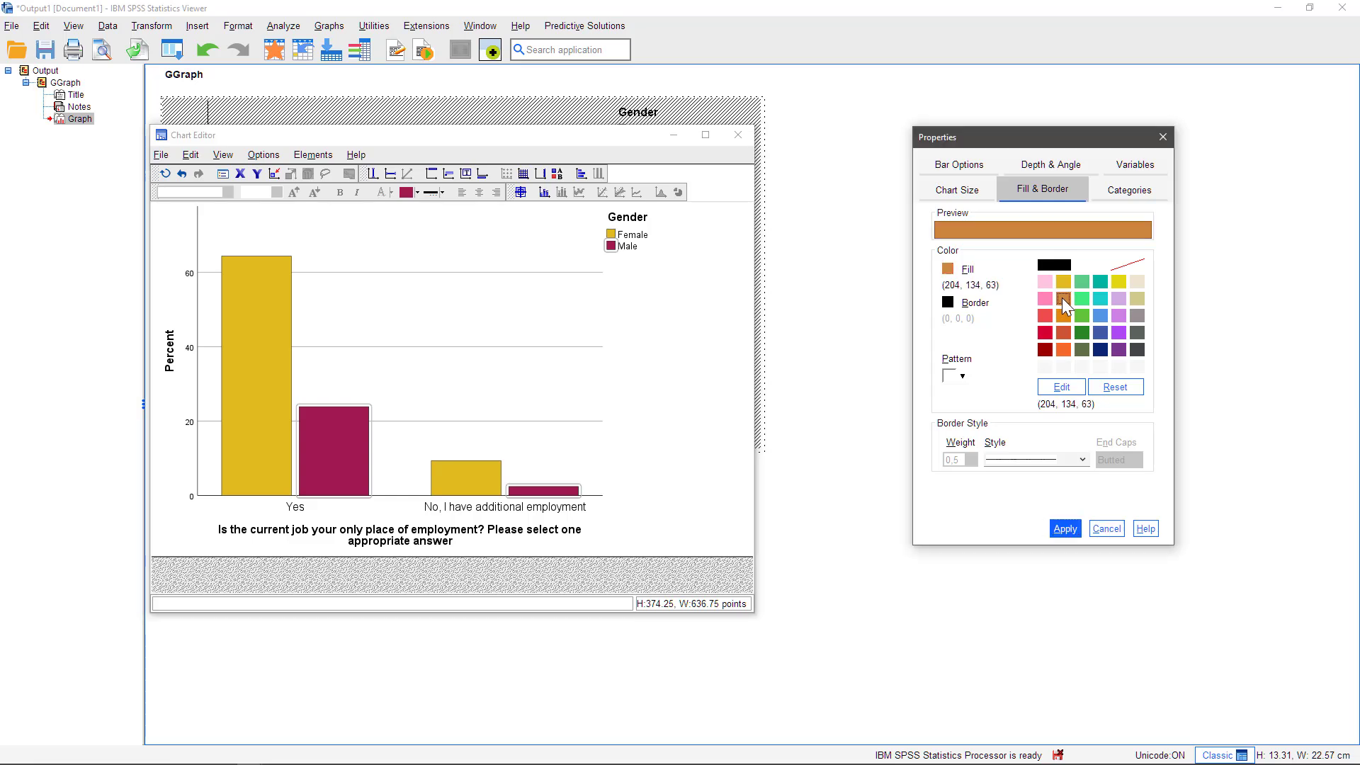
click(1066, 529)
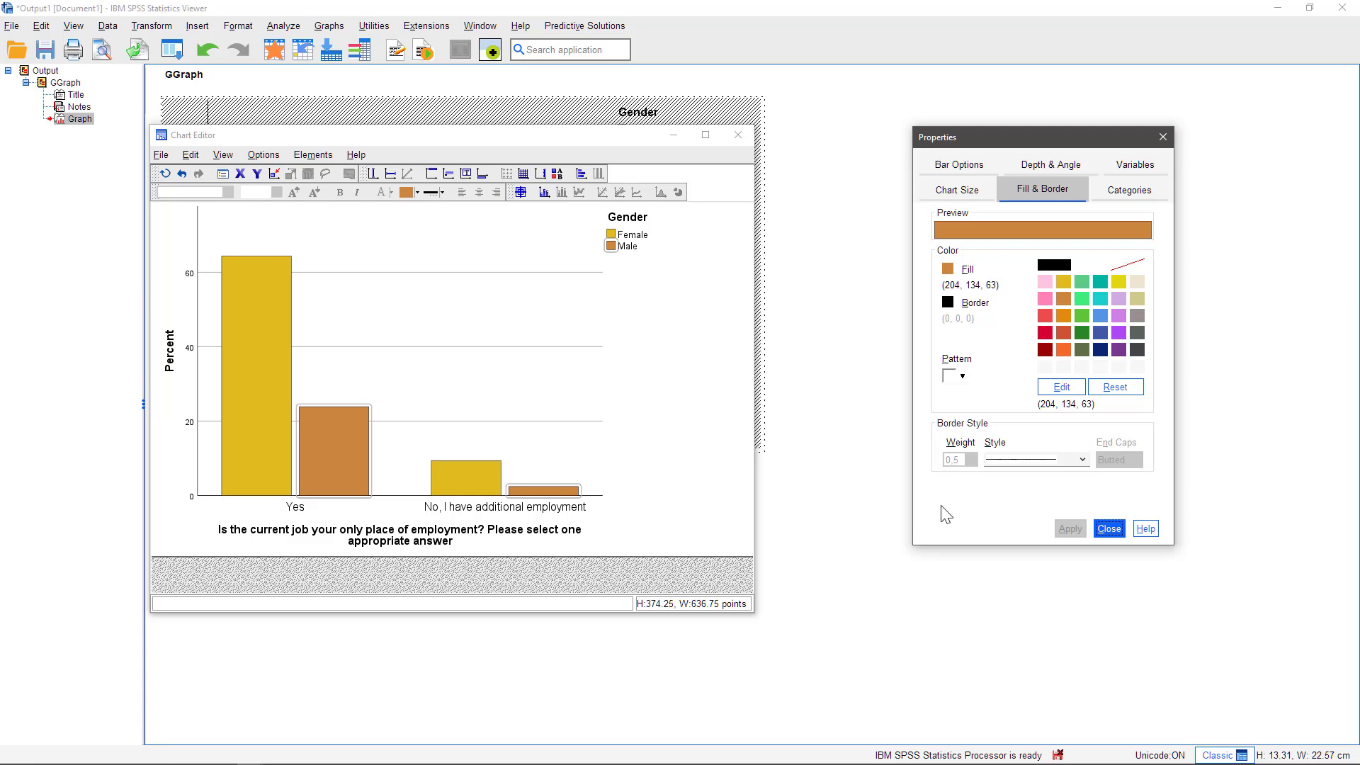
Add a data label to each of the four bars using Data Label Mode
click(520, 193)
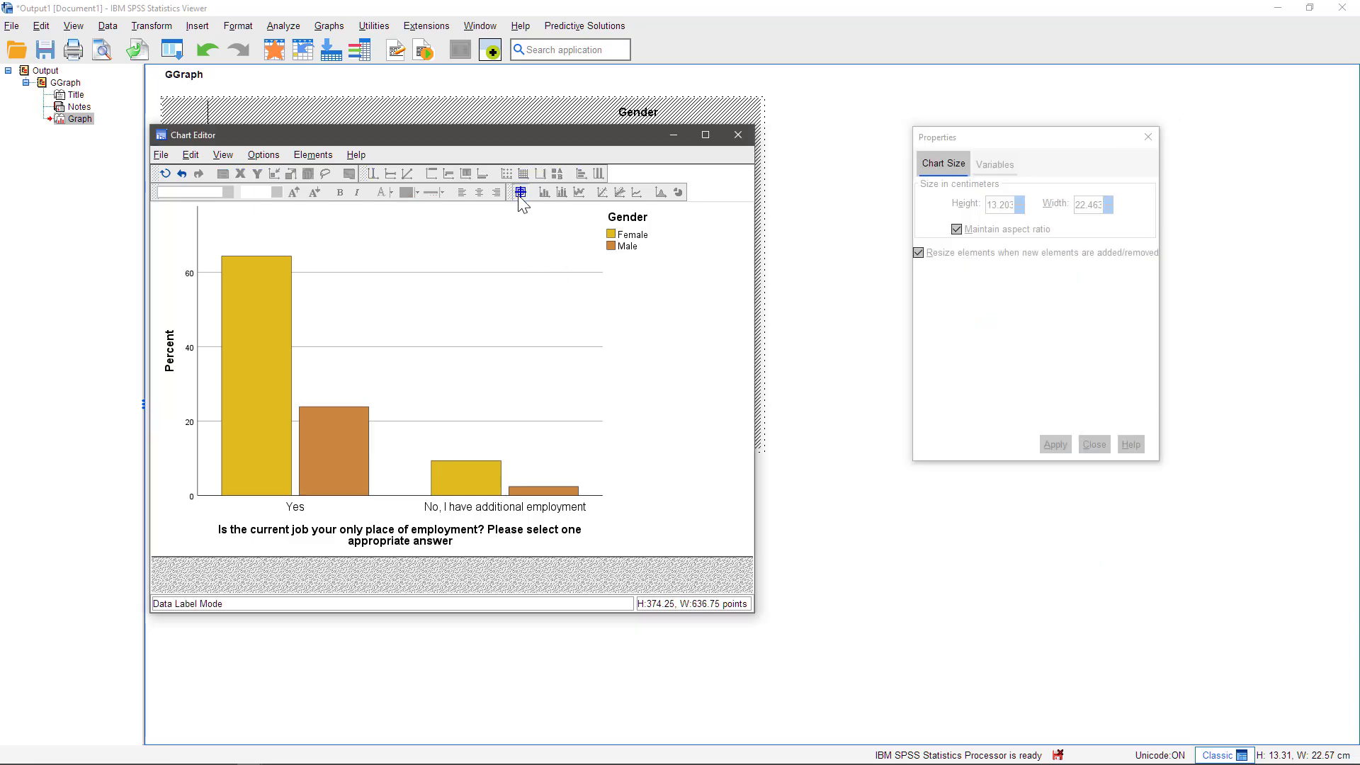
click(244, 358)
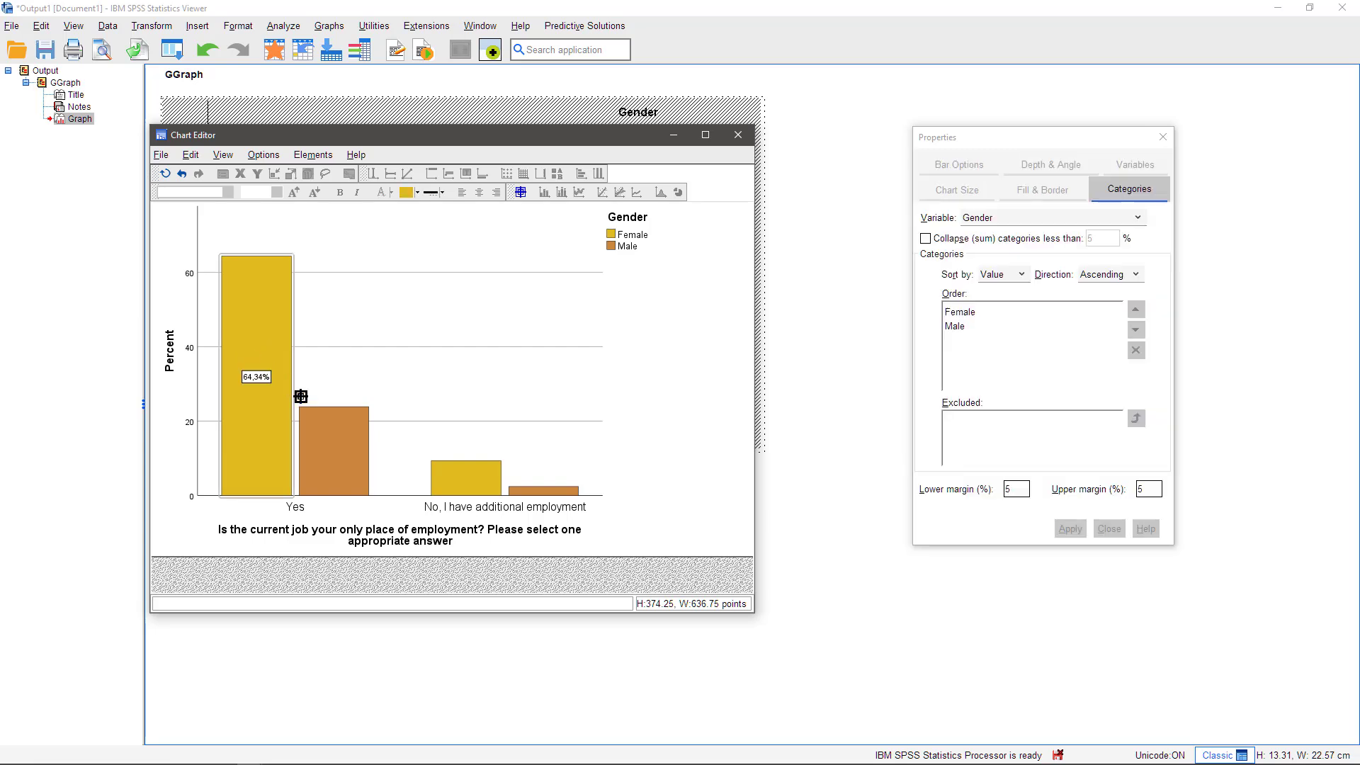
click(333, 443)
click(490, 480)
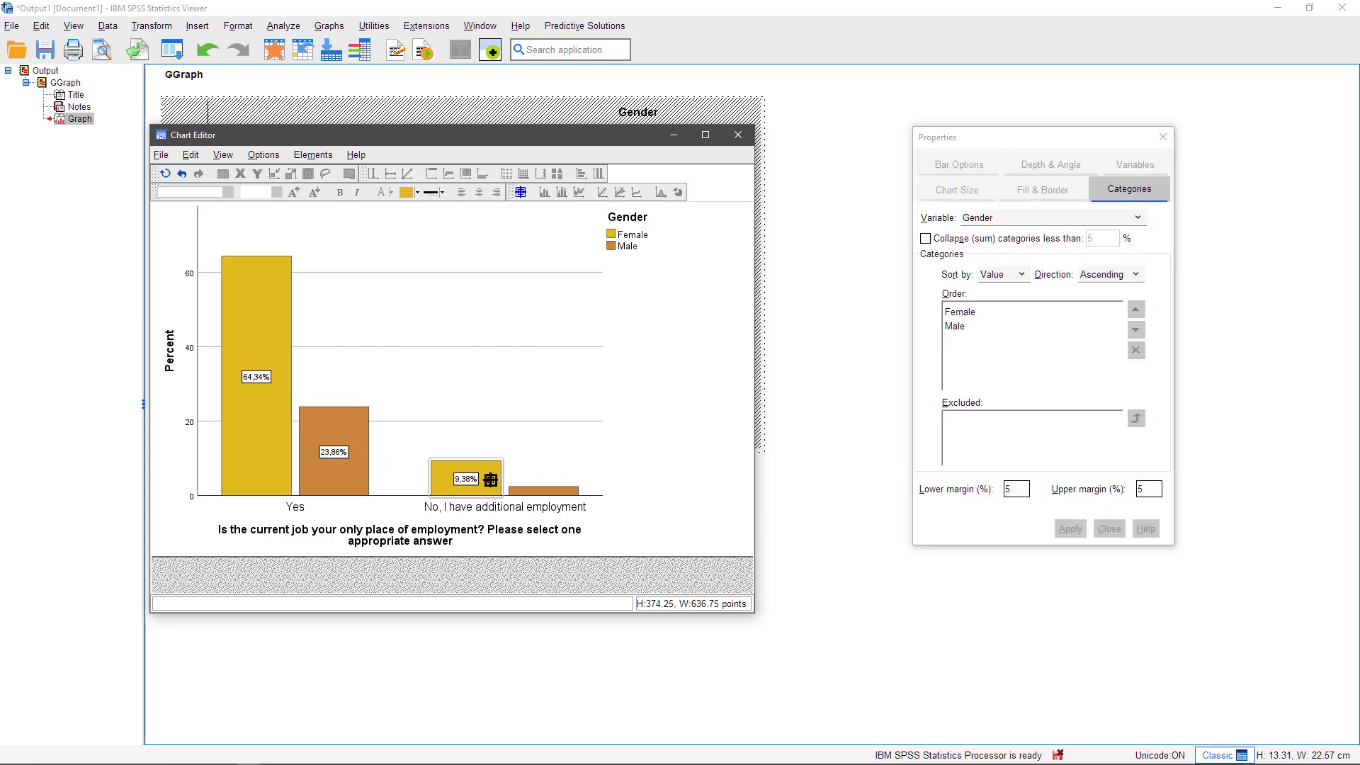
click(546, 490)
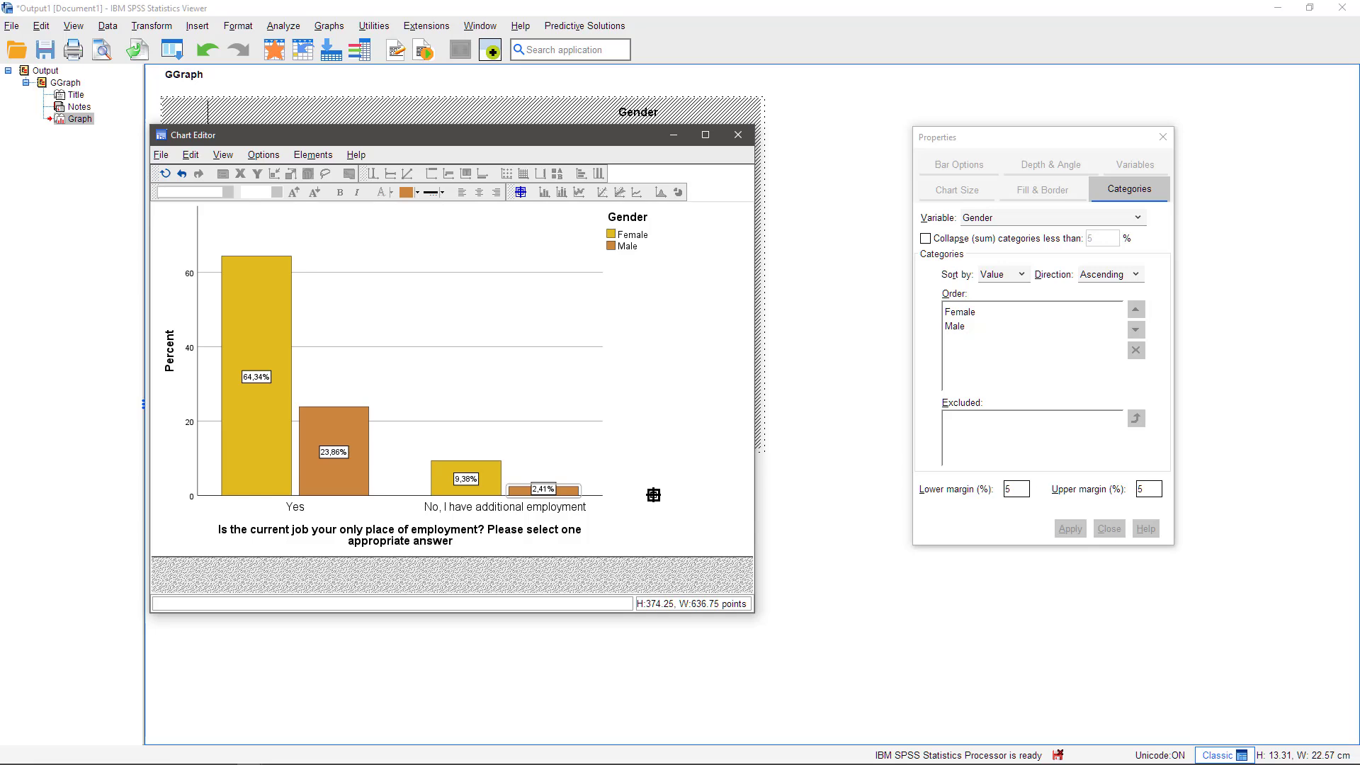
click(521, 193)
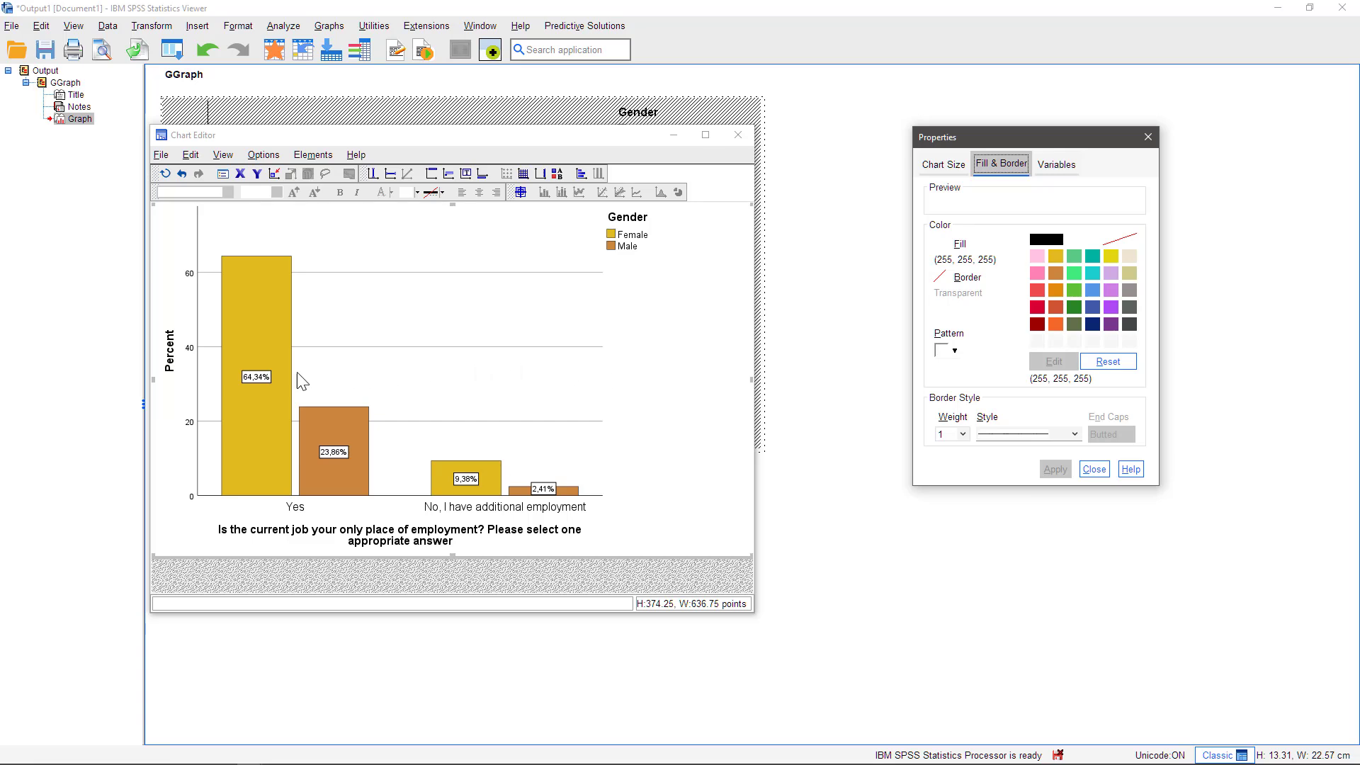
Make both the fill and the border of the bars' data labels transparent
click(254, 377)
click(253, 376)
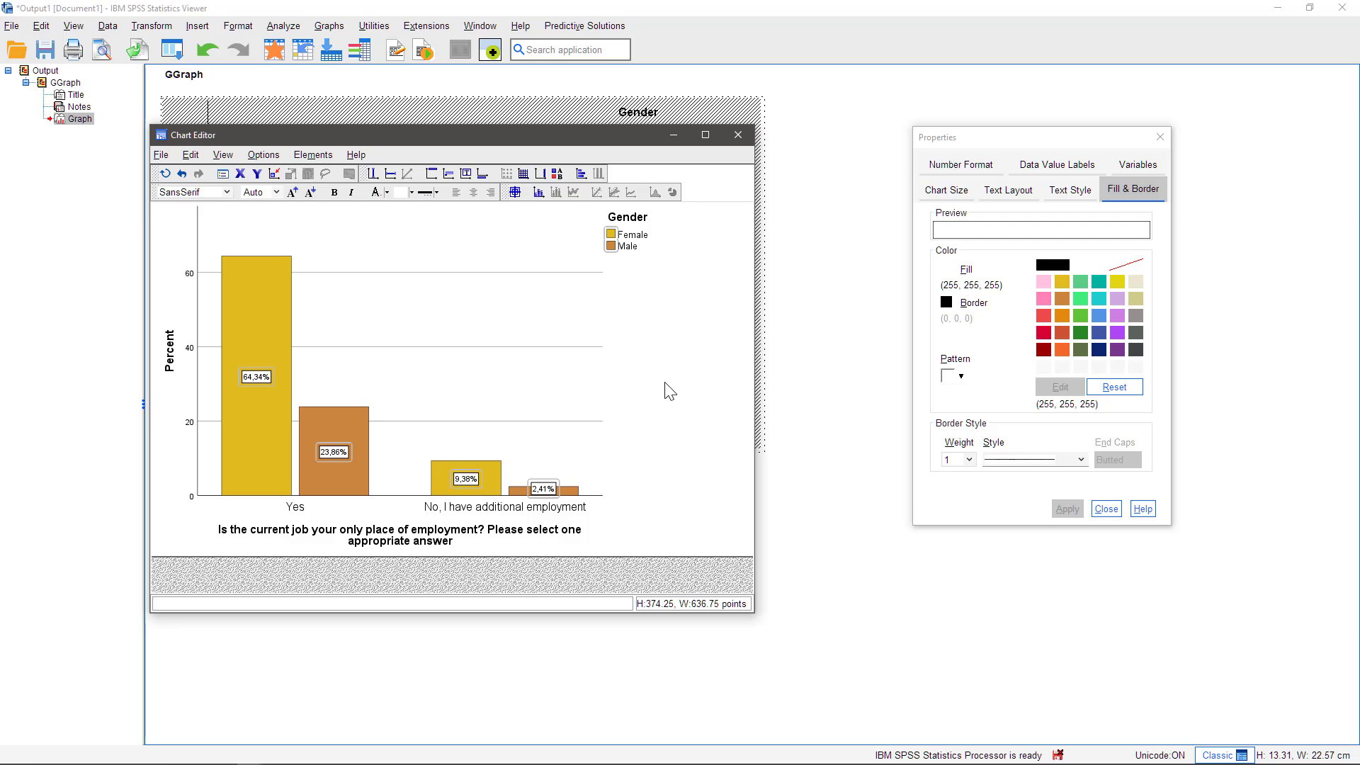
click(948, 271)
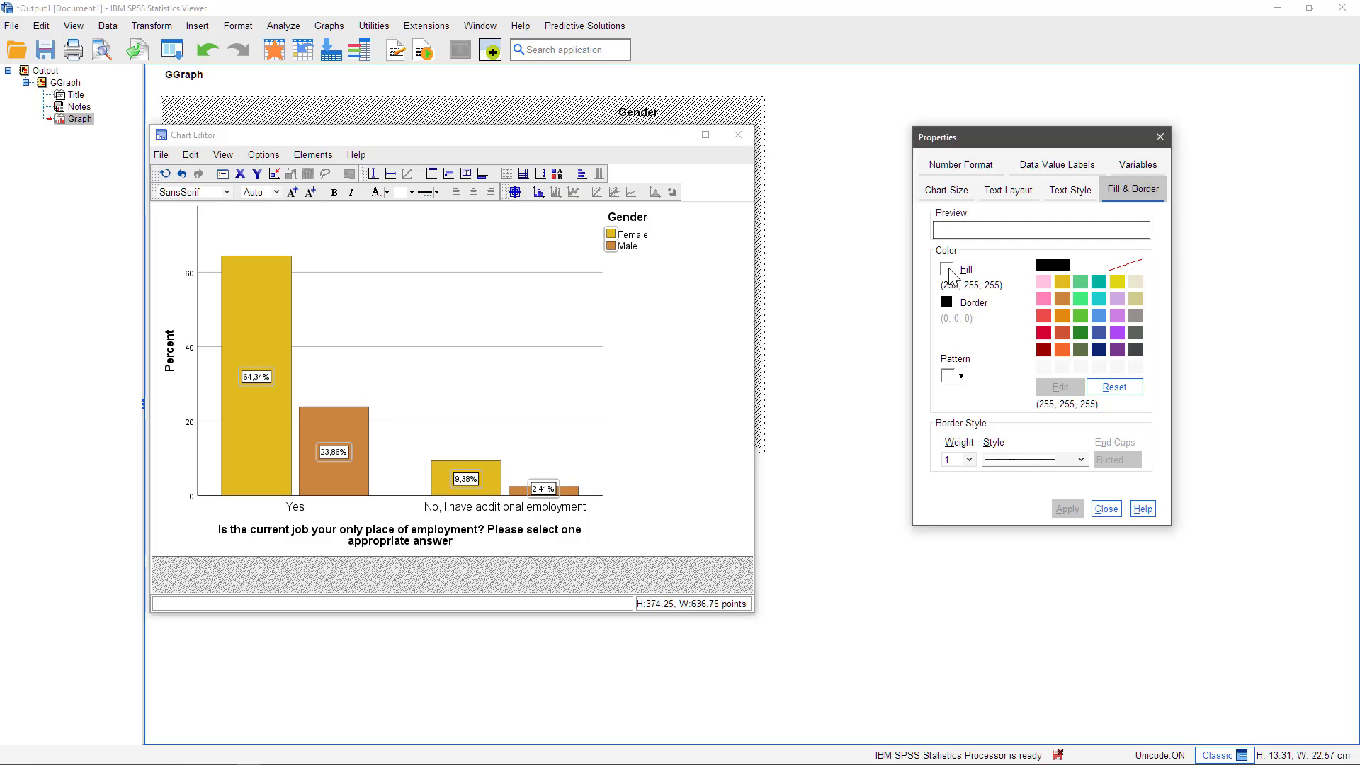
click(1126, 266)
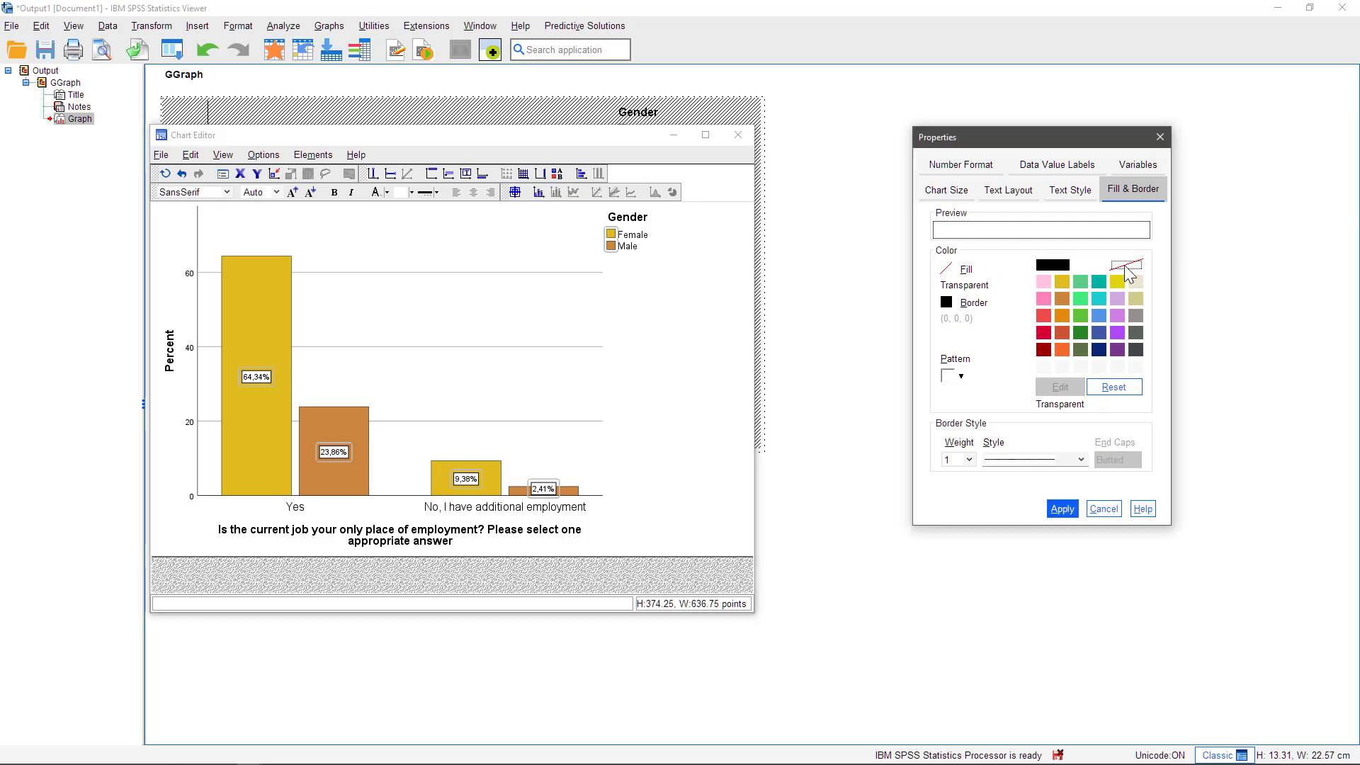
click(947, 302)
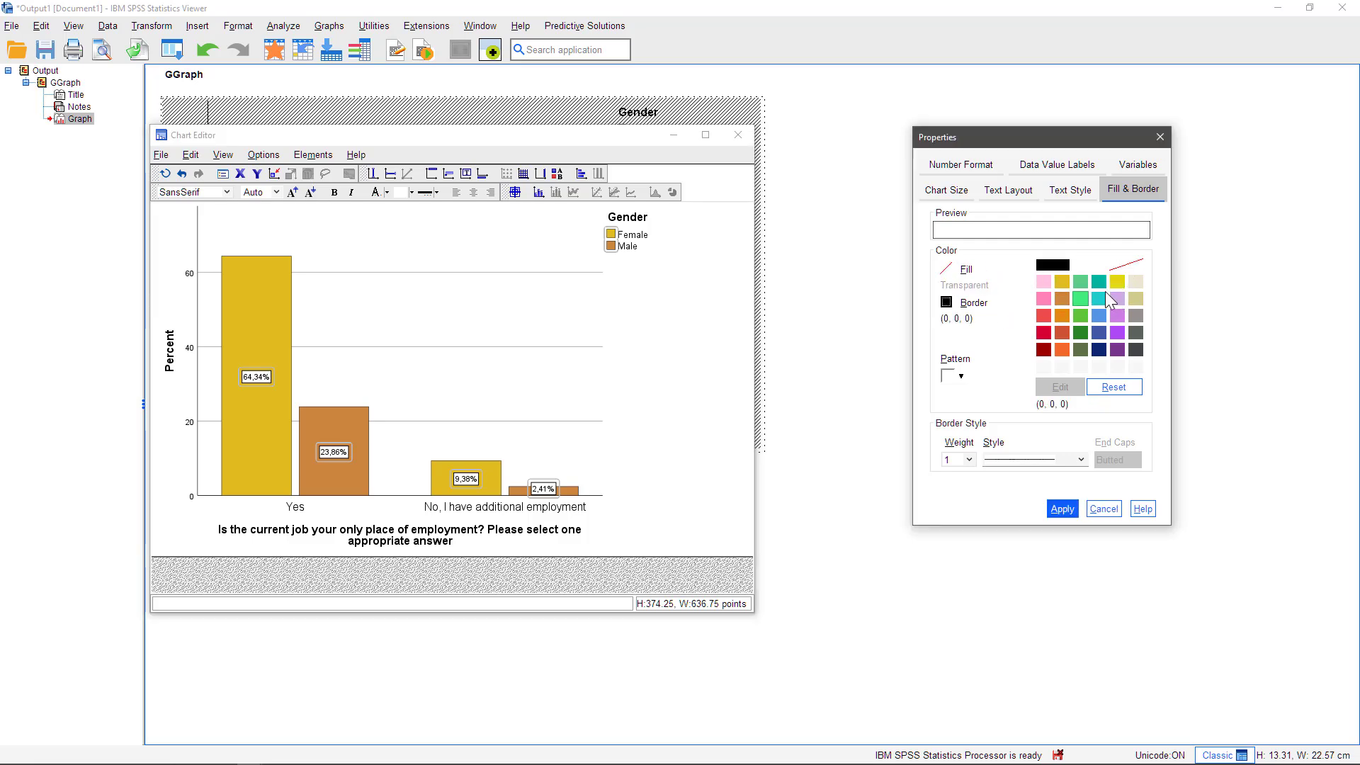
click(1132, 267)
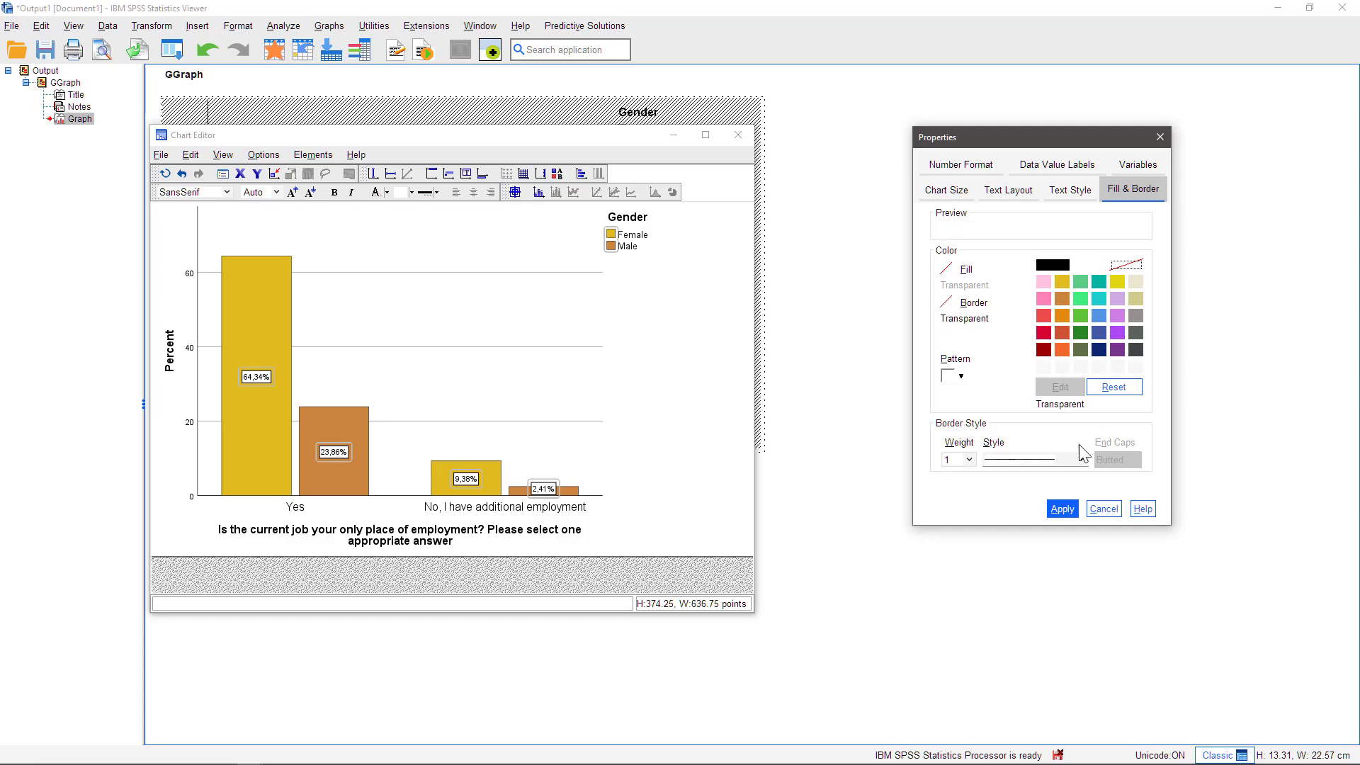
click(1064, 509)
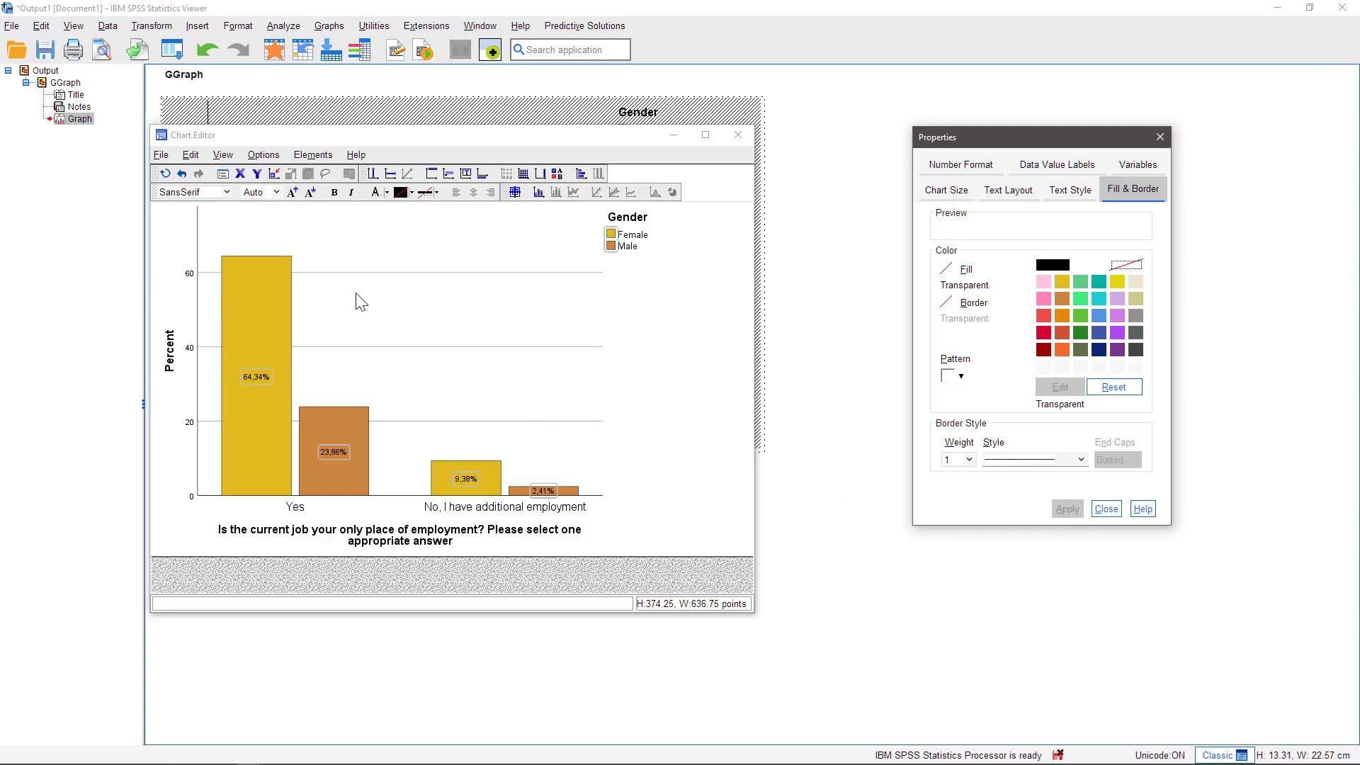
Set the font size of the data labels to 9
click(276, 193)
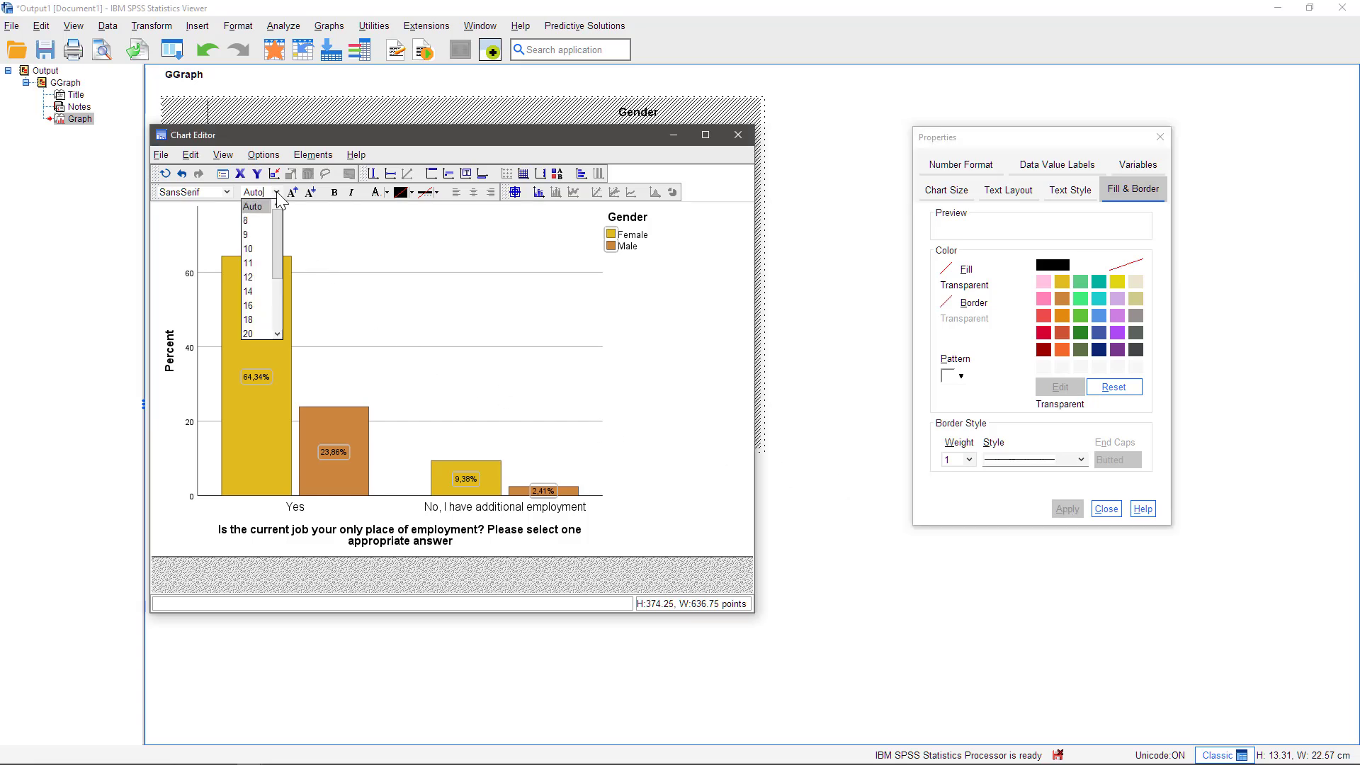
click(253, 236)
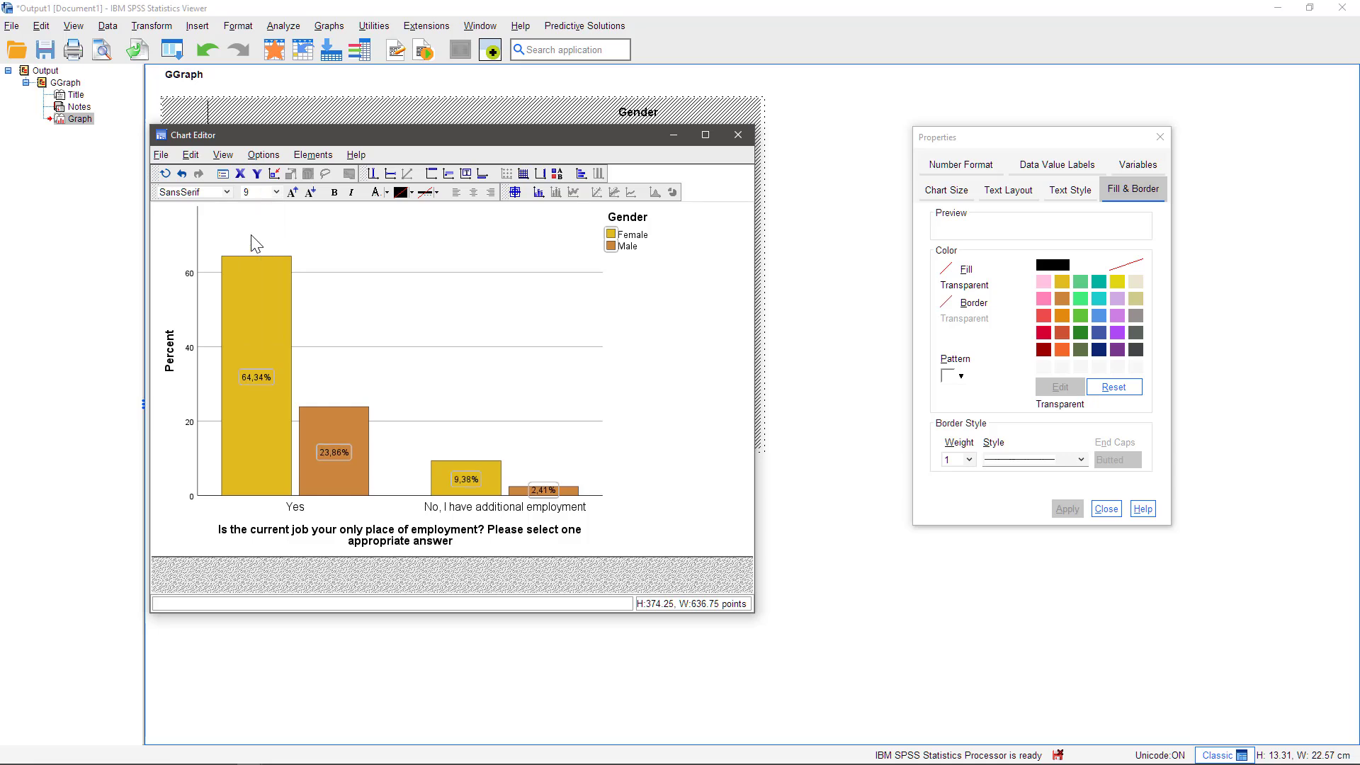
click(664, 356)
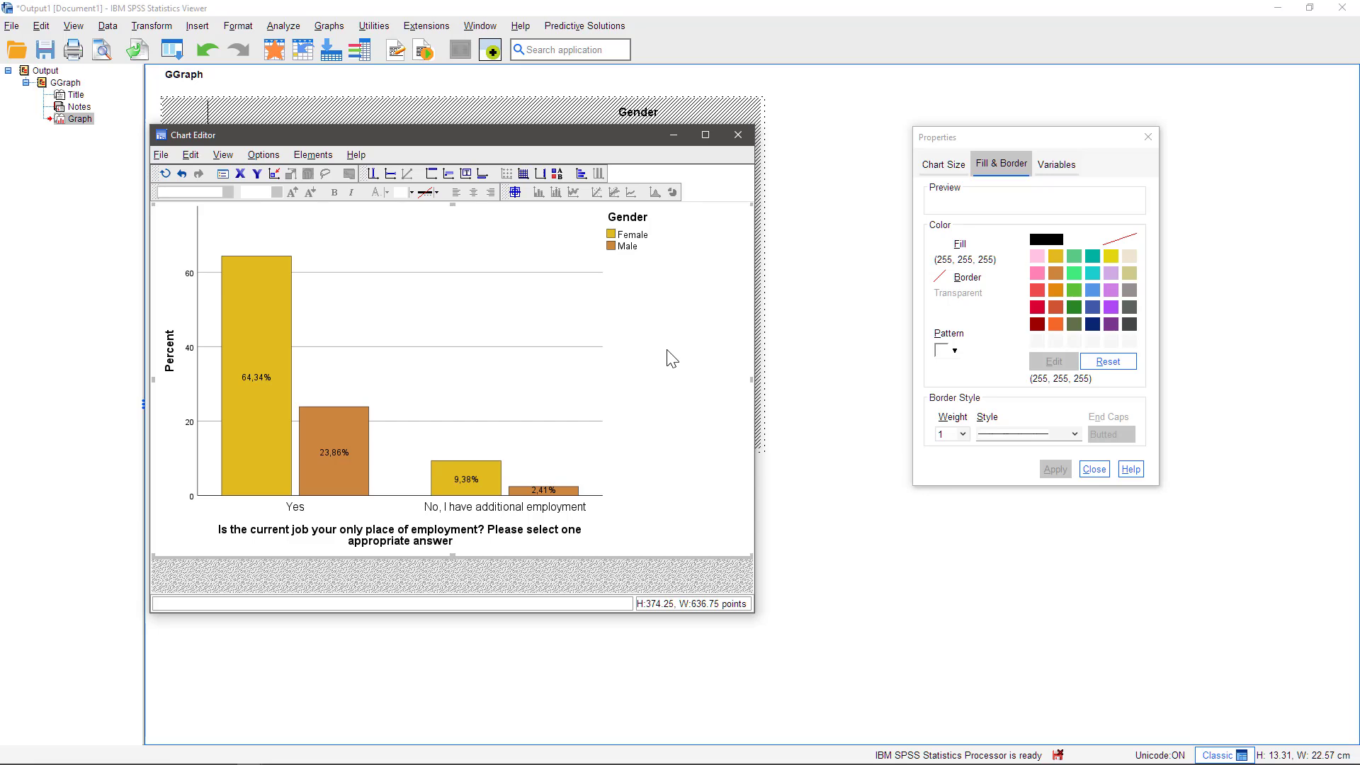
Start saving a chart template that includes all Layout, Styles, Data value labels and Legend display settings
click(160, 155)
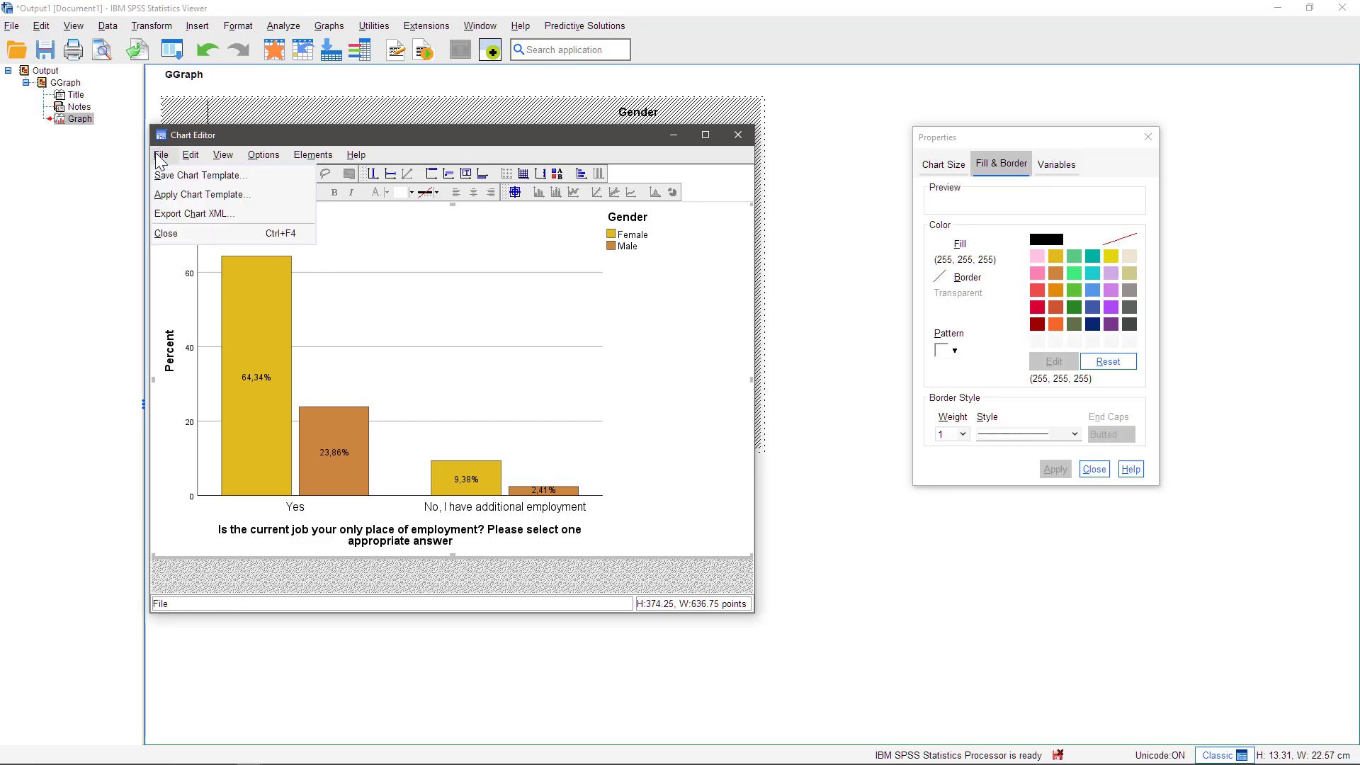
click(179, 176)
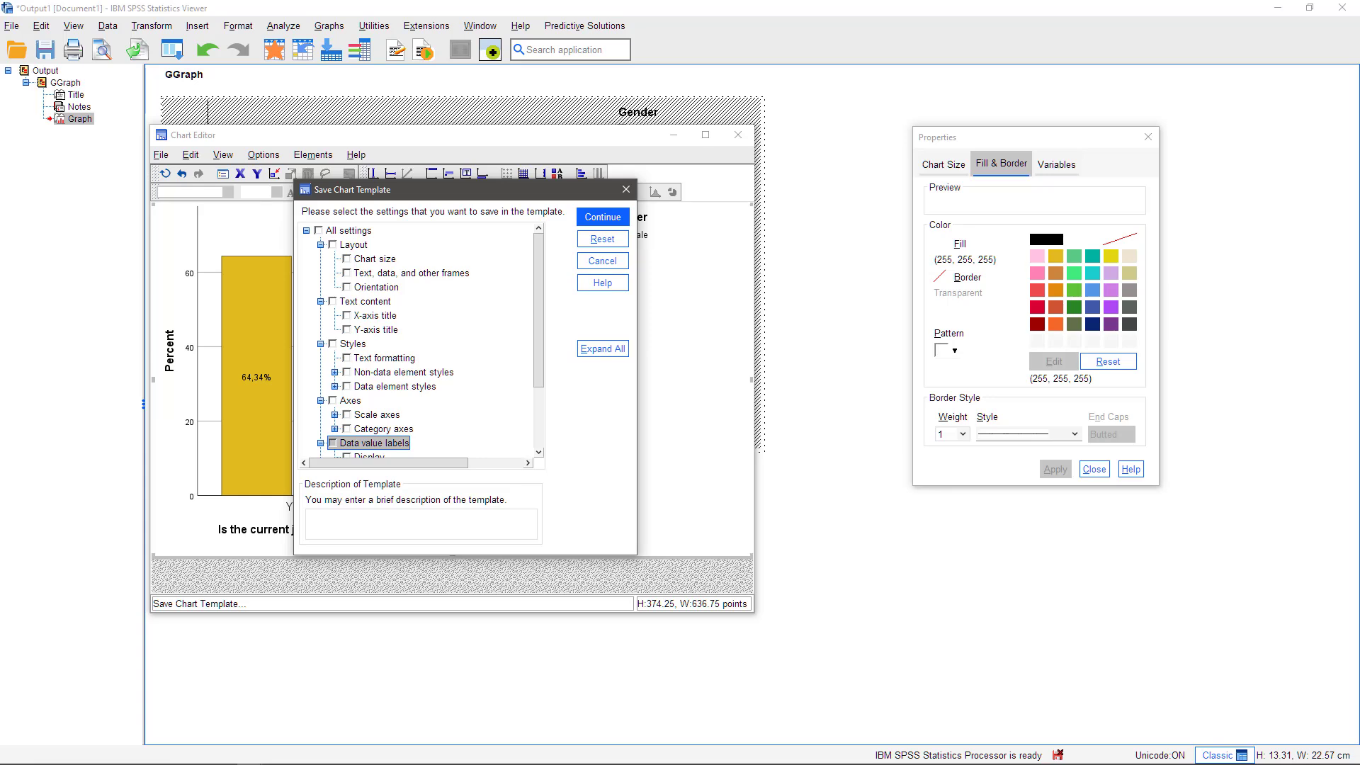
click(333, 244)
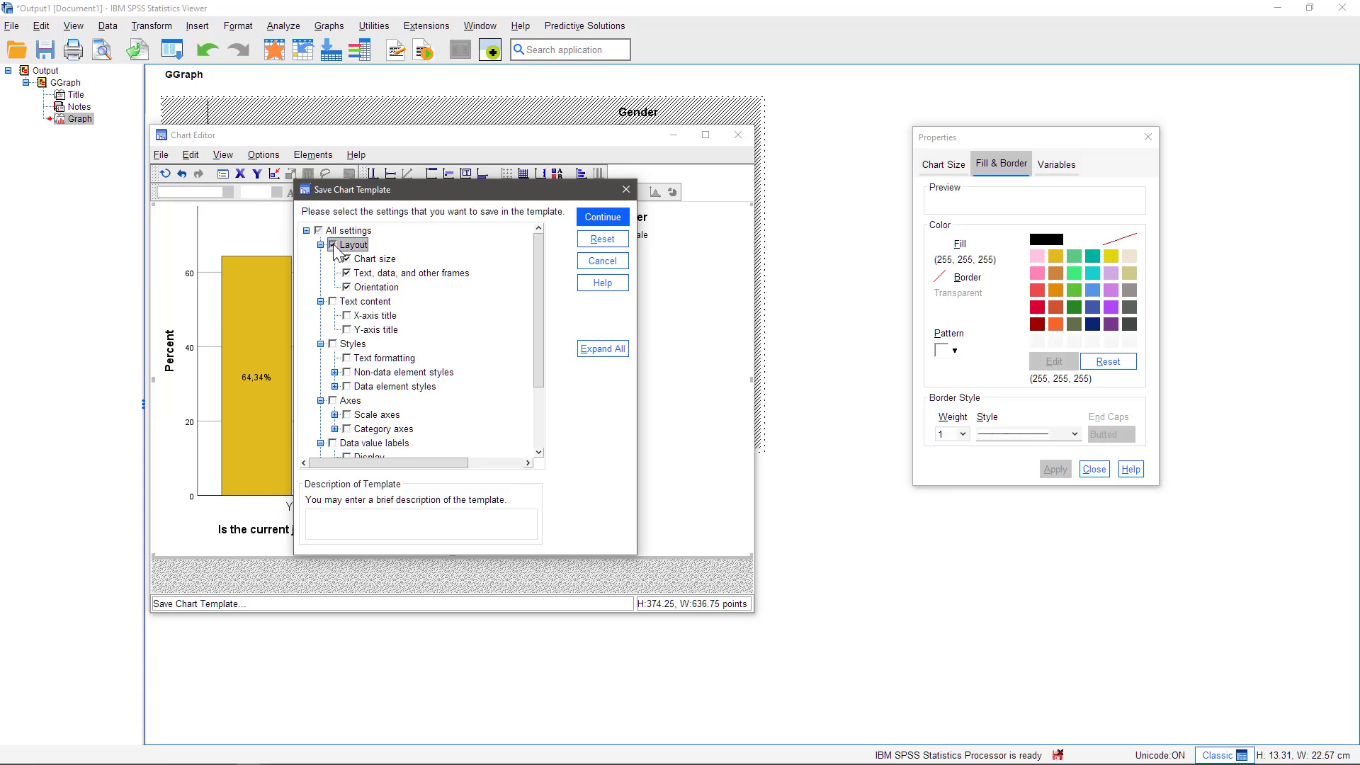
click(333, 344)
click(333, 443)
drag(536, 371, 528, 433)
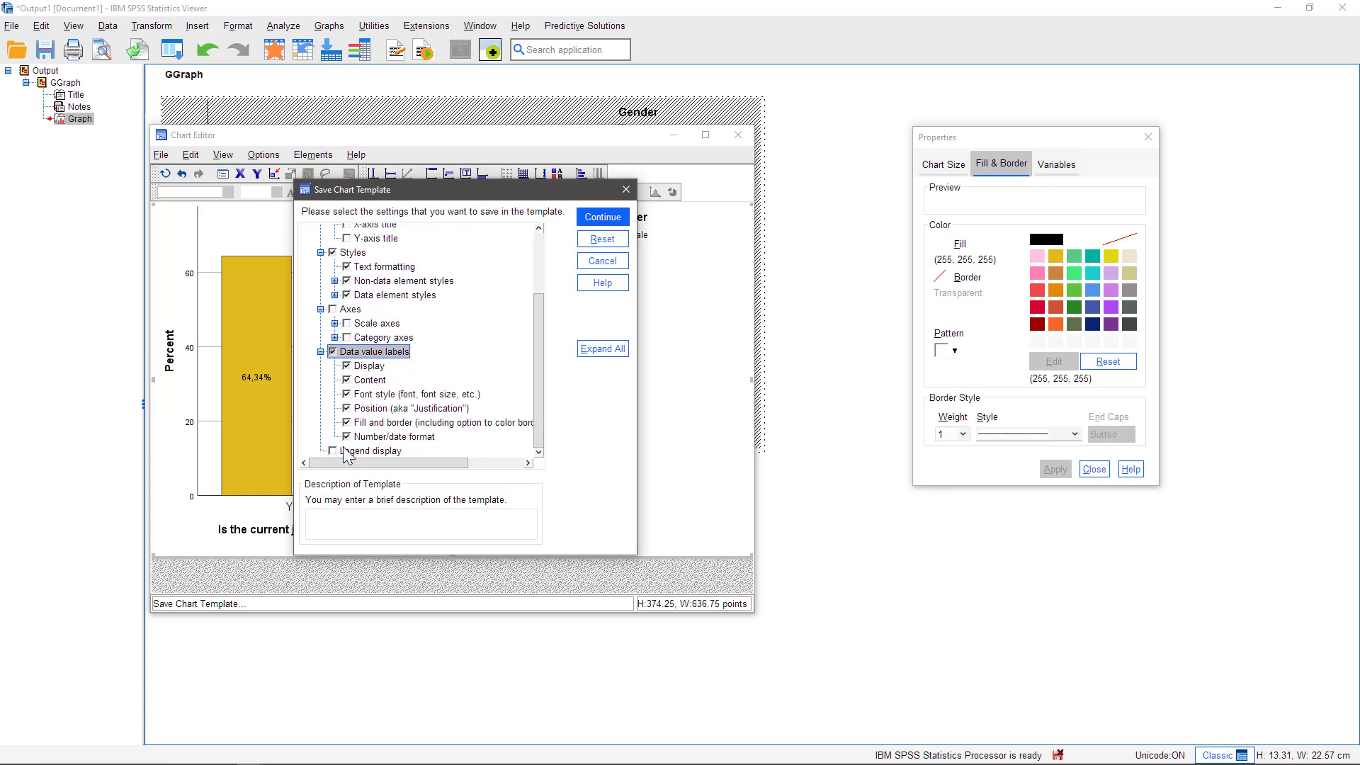
click(333, 451)
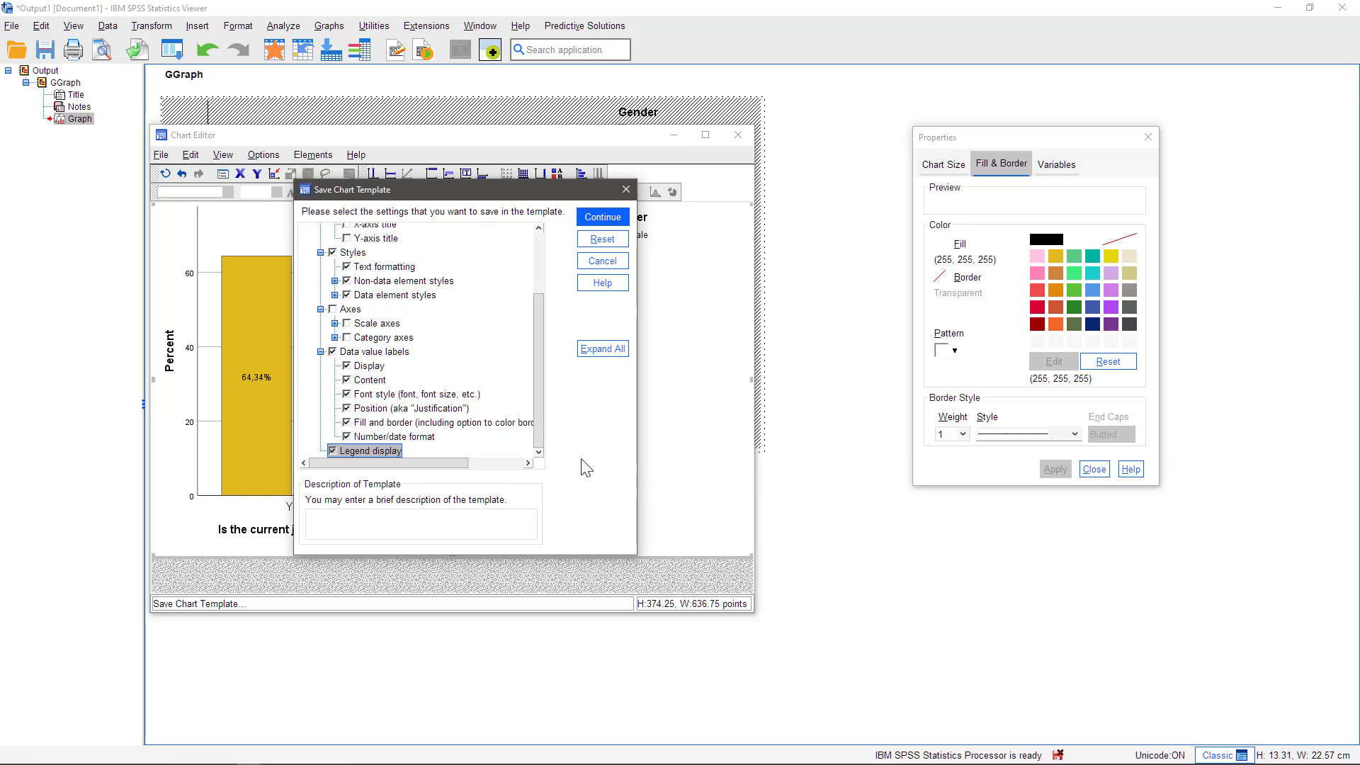
click(603, 218)
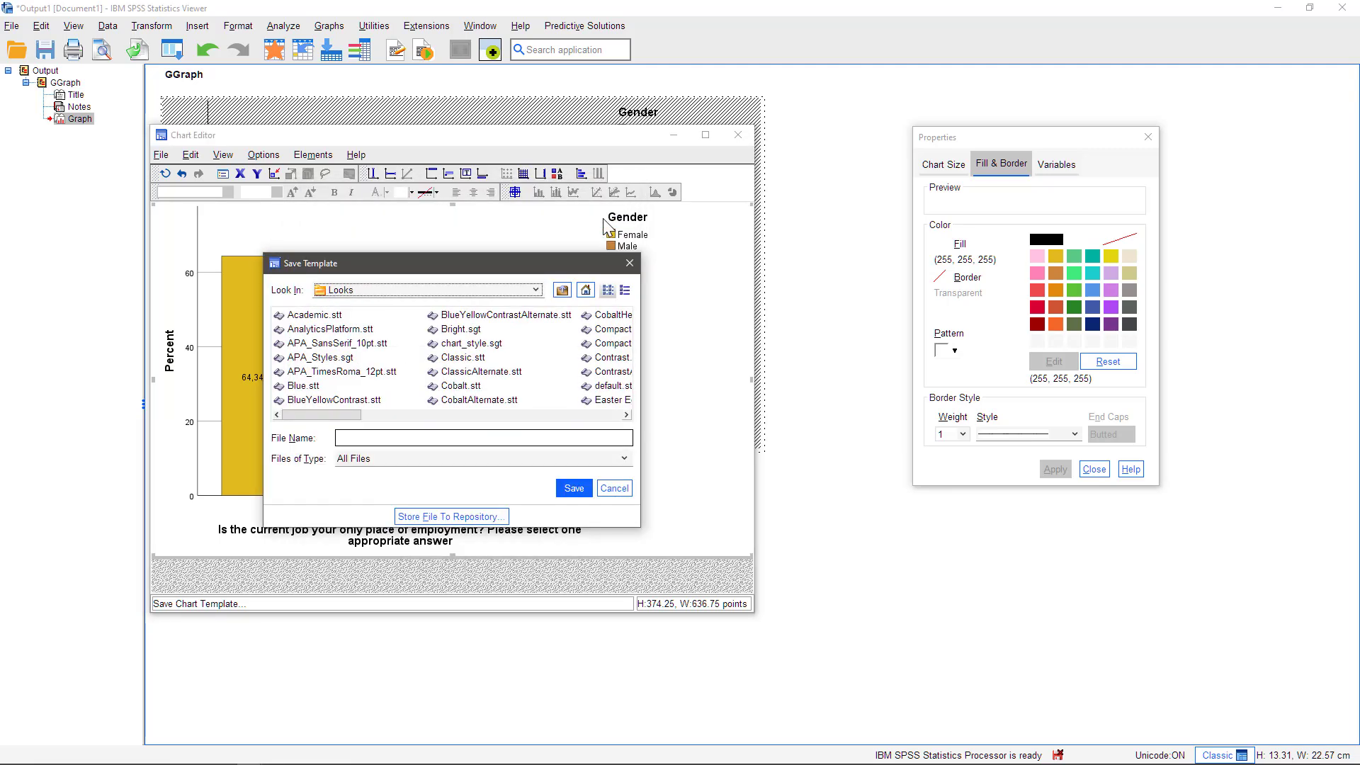
Save the template to the Desktop as "My template" and close the Chart Editor
click(585, 291)
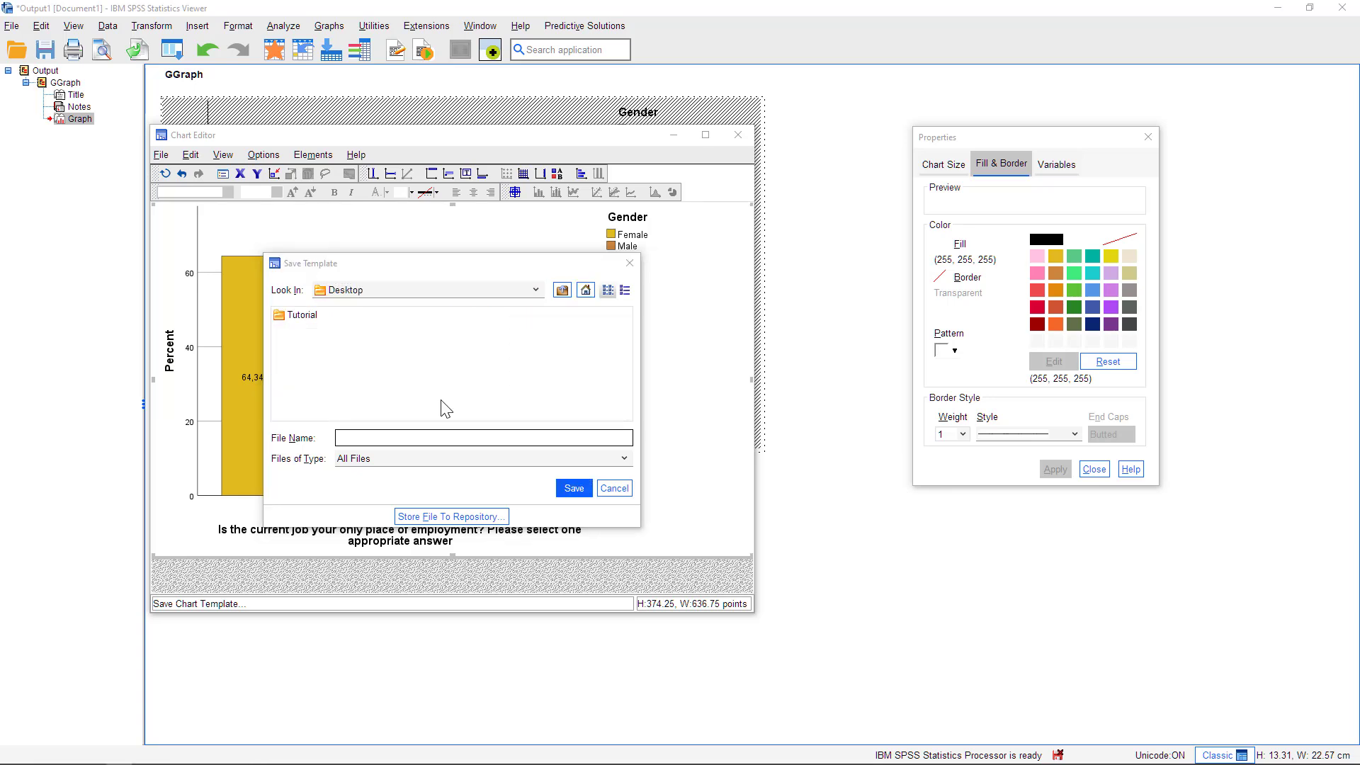
click(503, 438)
text(My template)
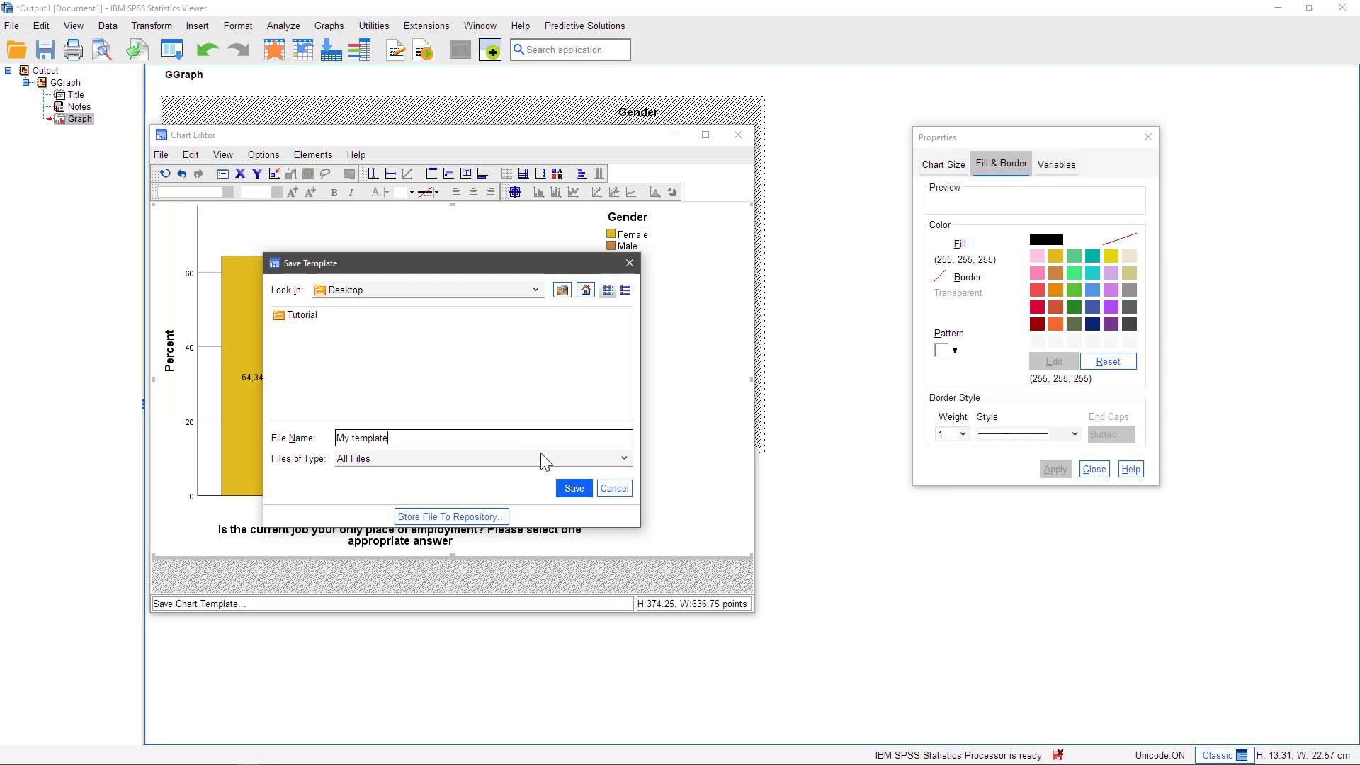
click(573, 489)
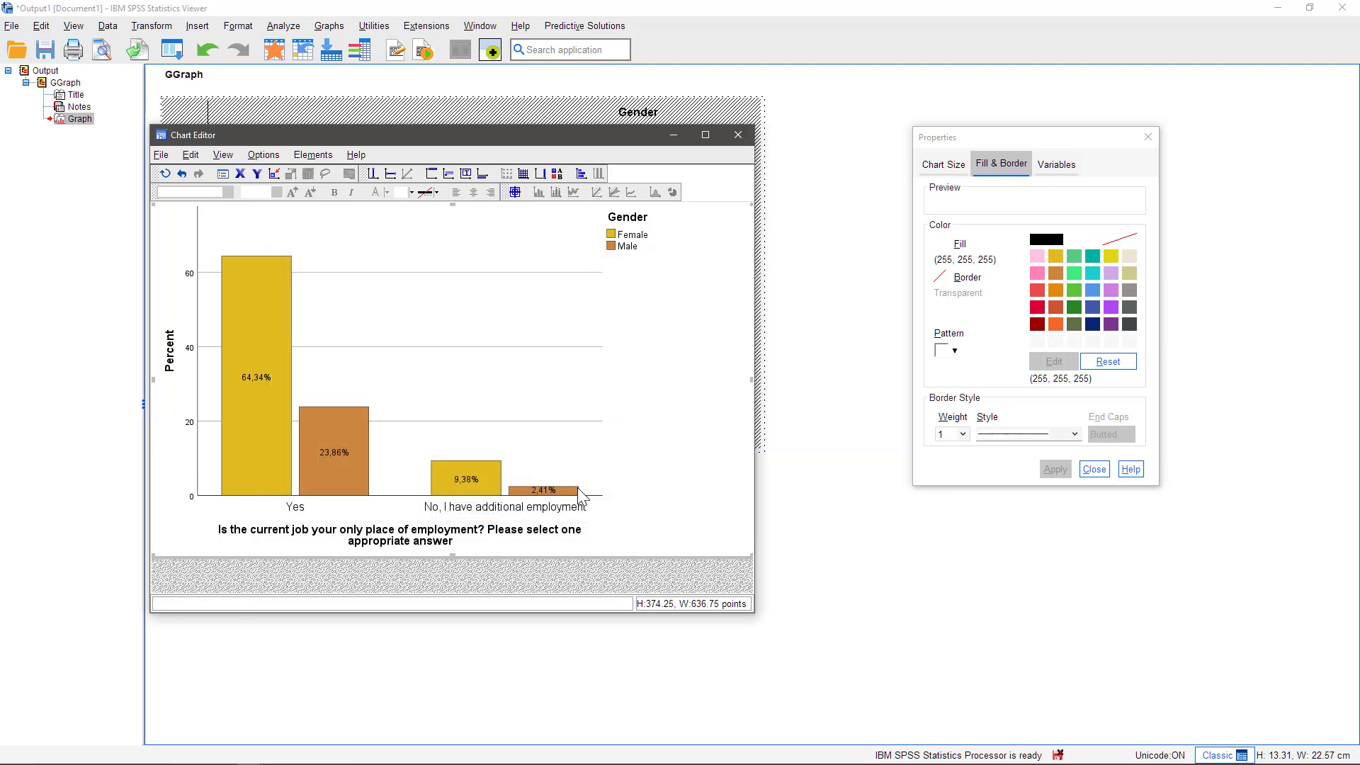
click(737, 135)
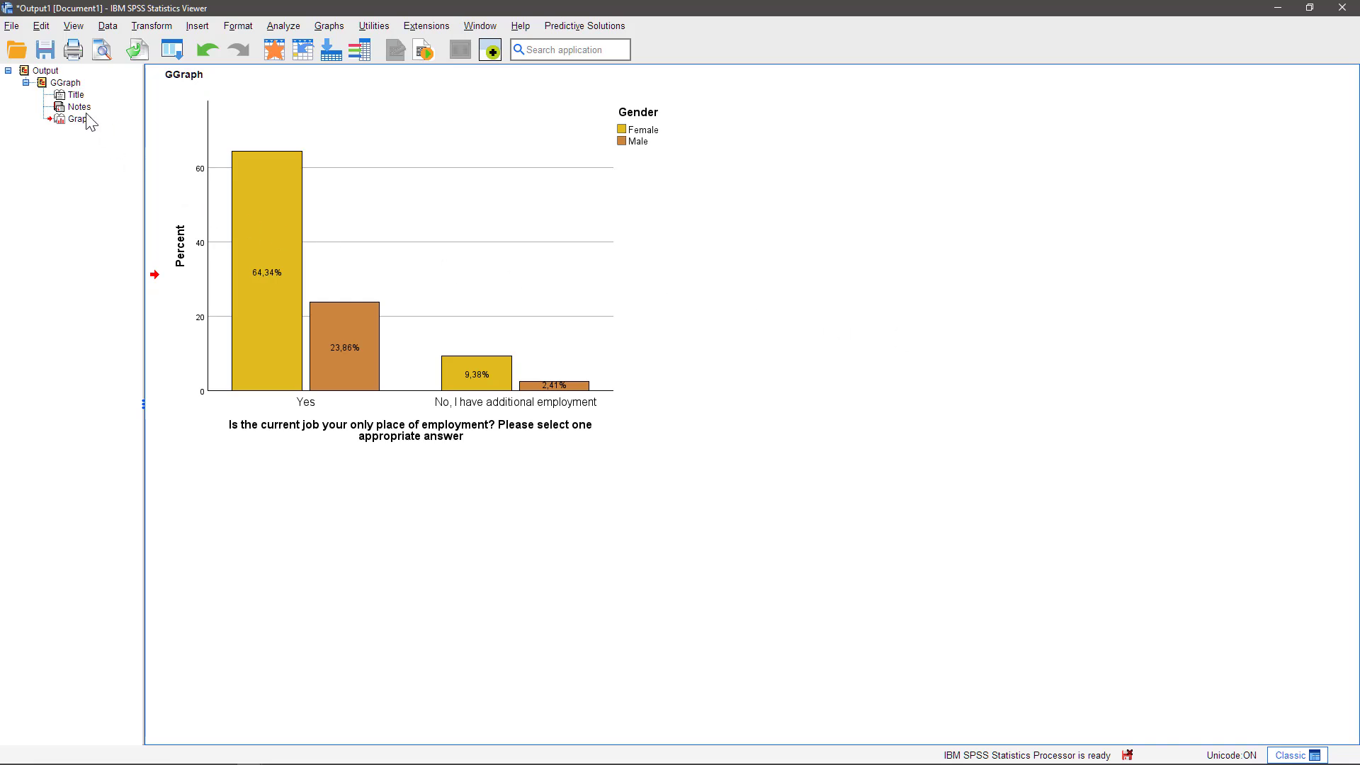
Set the default chart template in the program options to User specified, using My template.sgt from the Desktop
click(43, 29)
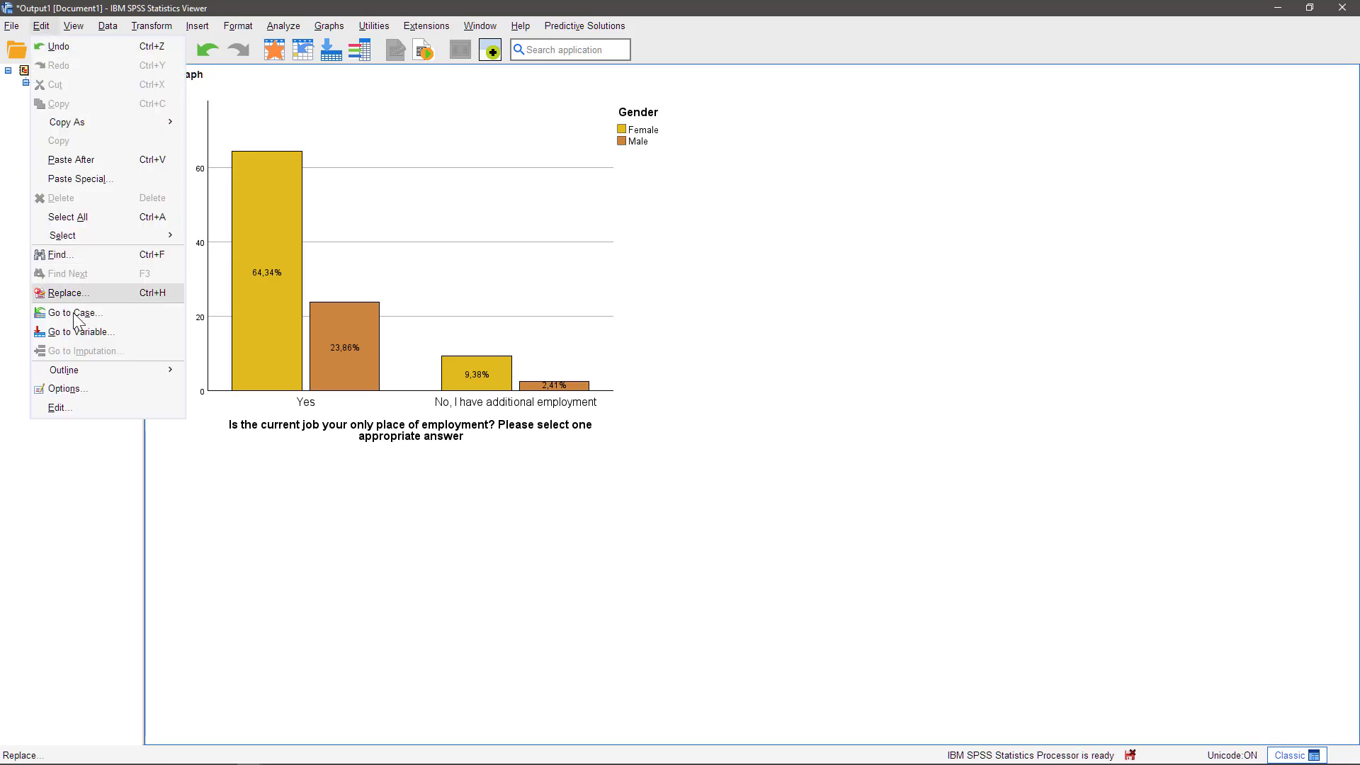
click(71, 389)
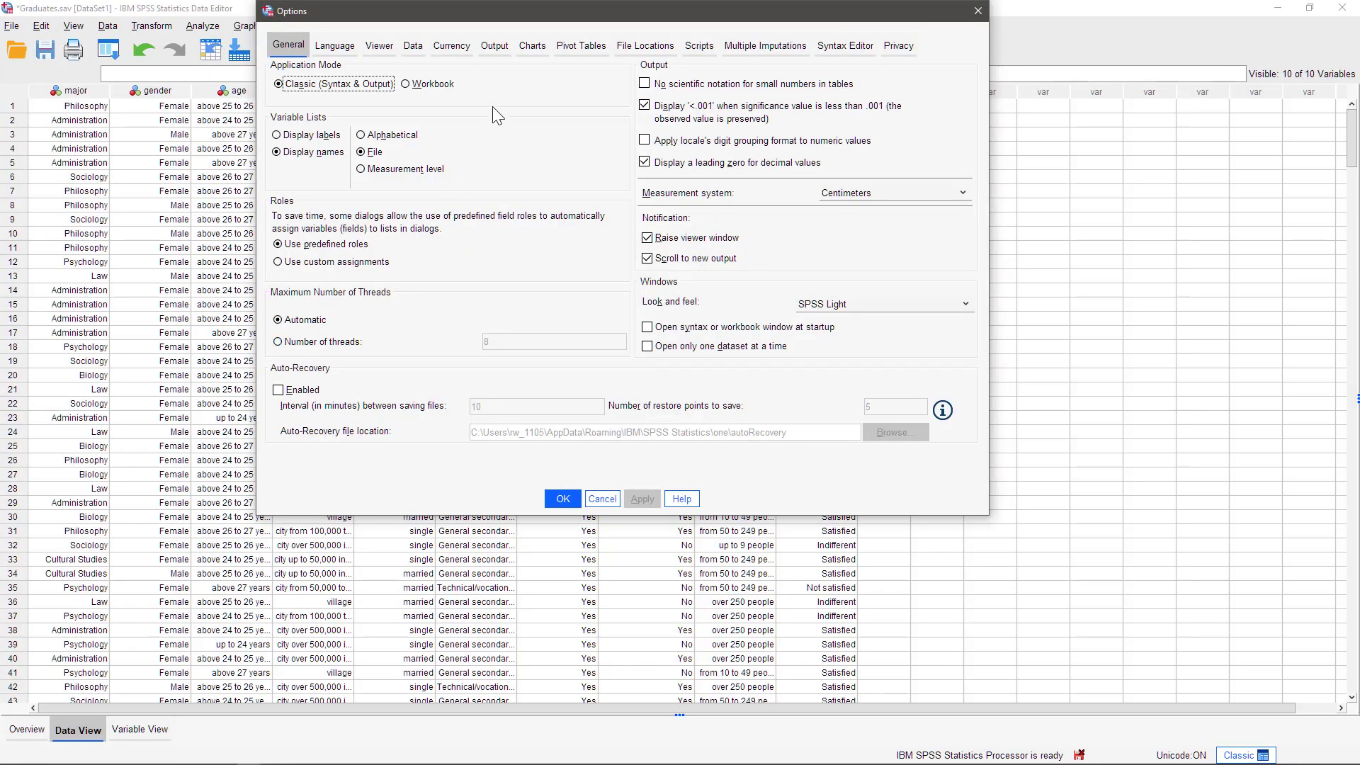
click(530, 47)
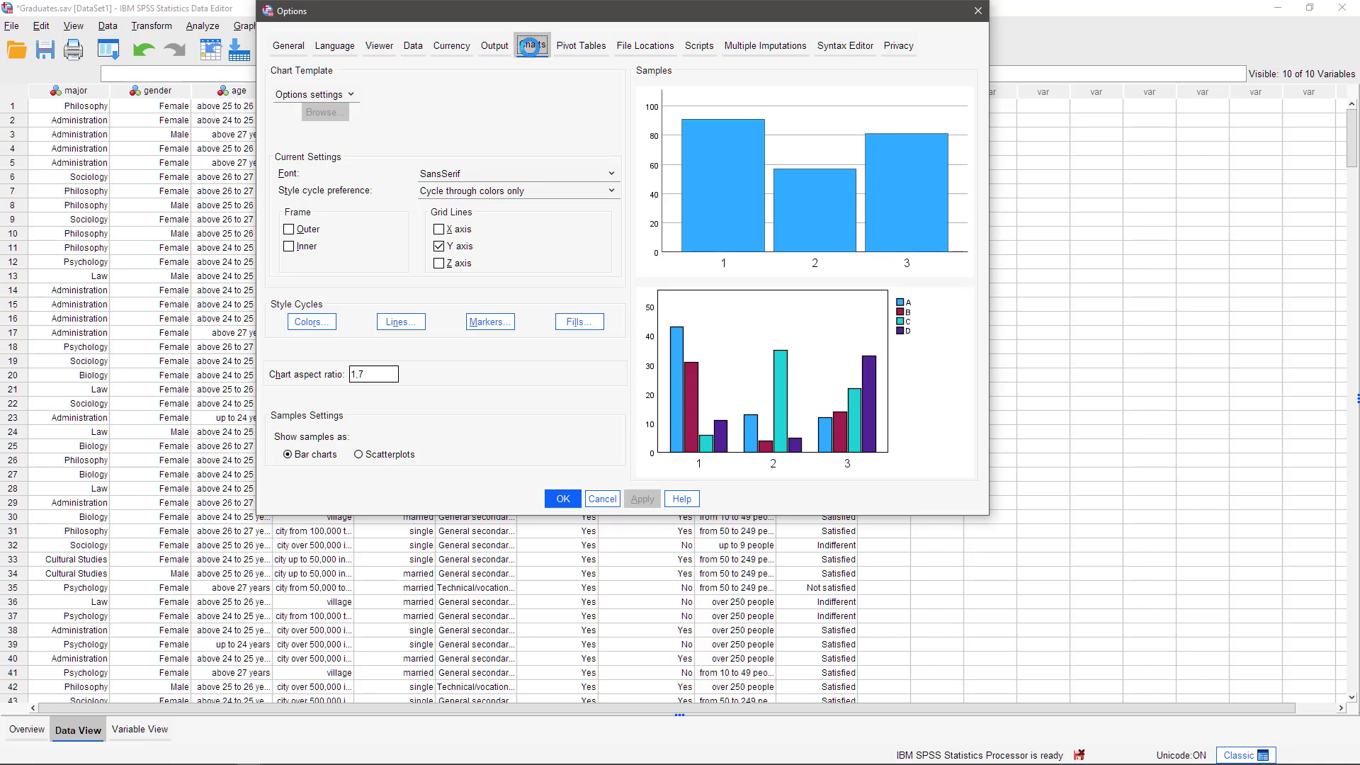
click(351, 95)
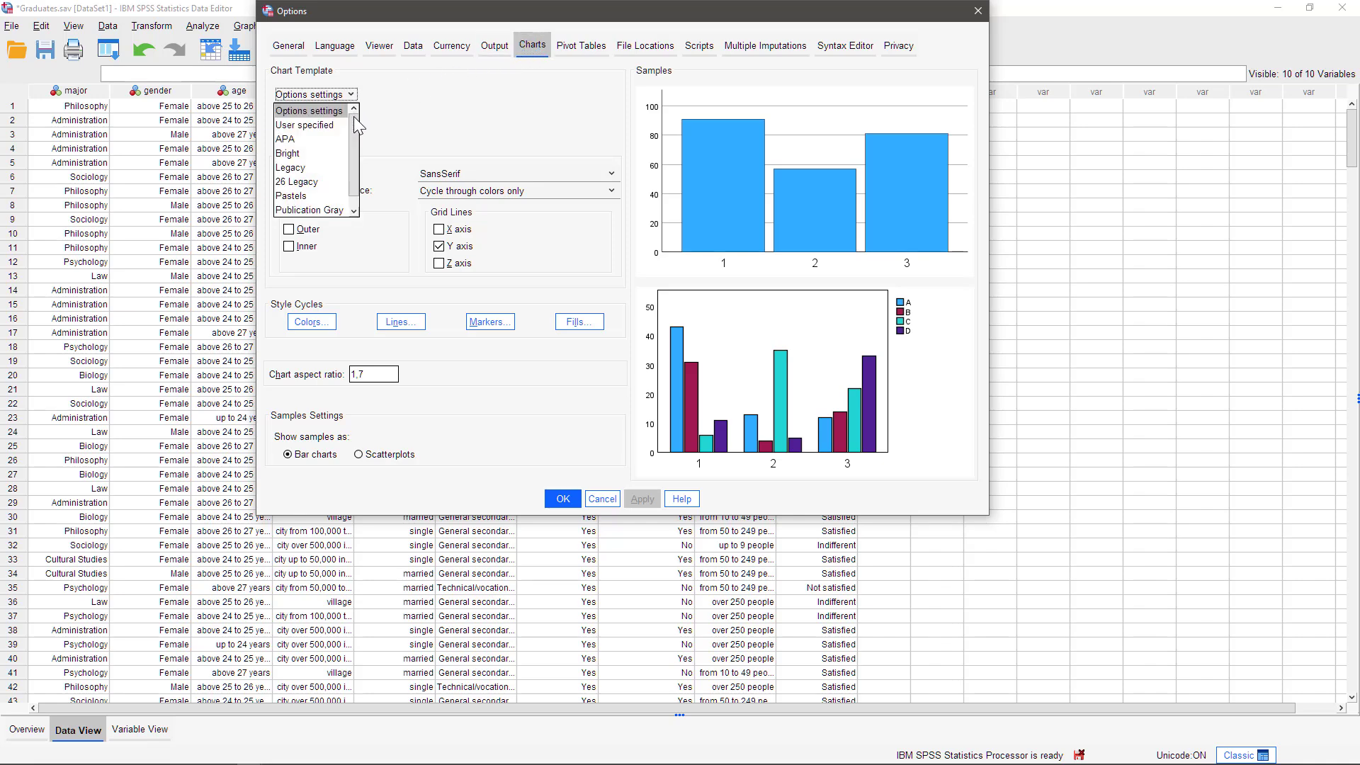
click(329, 125)
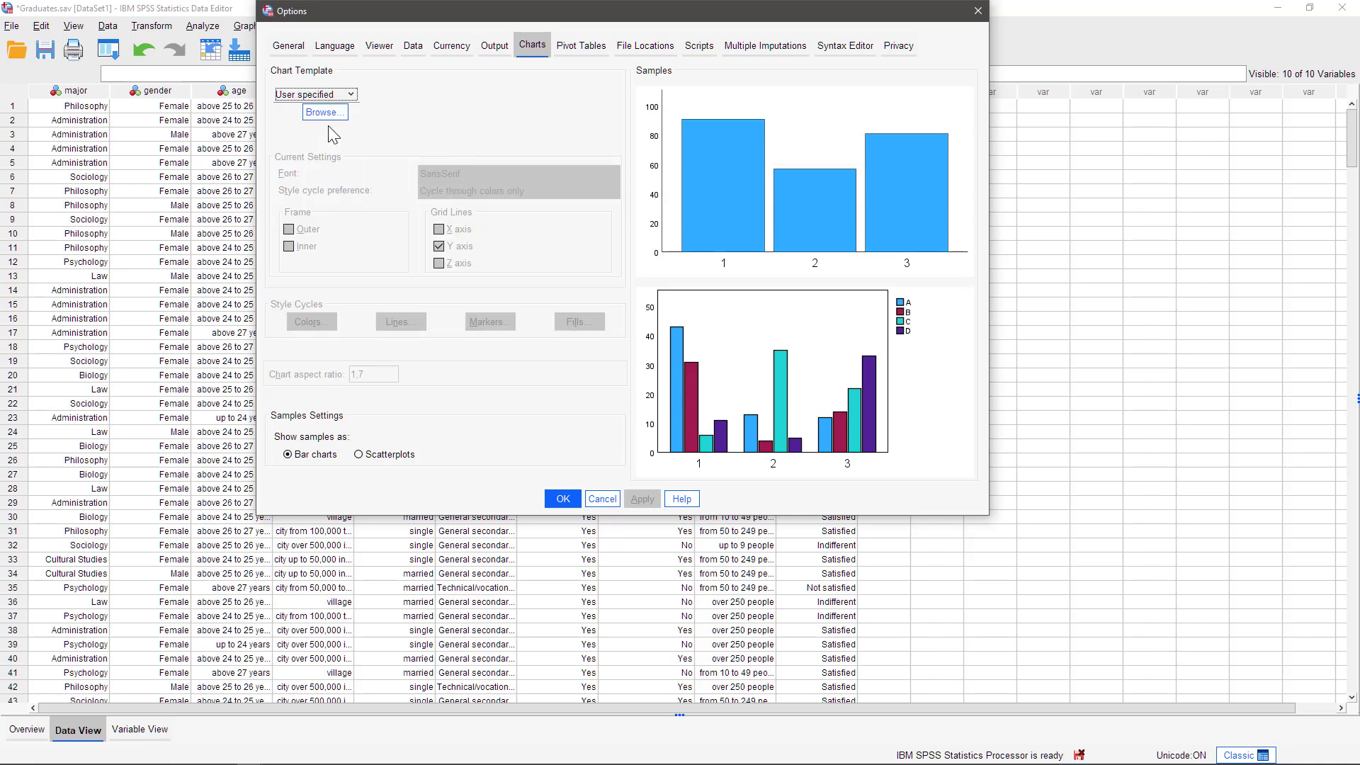
click(323, 119)
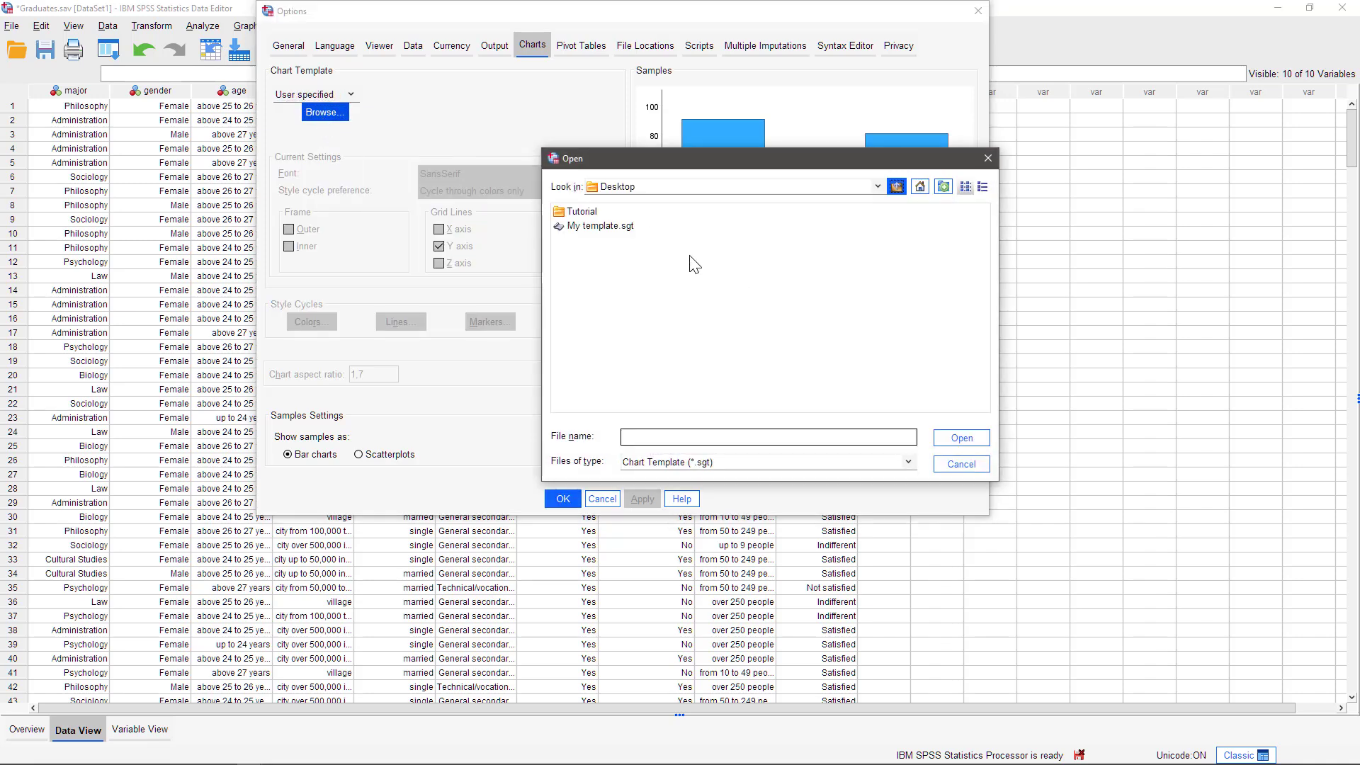
click(602, 227)
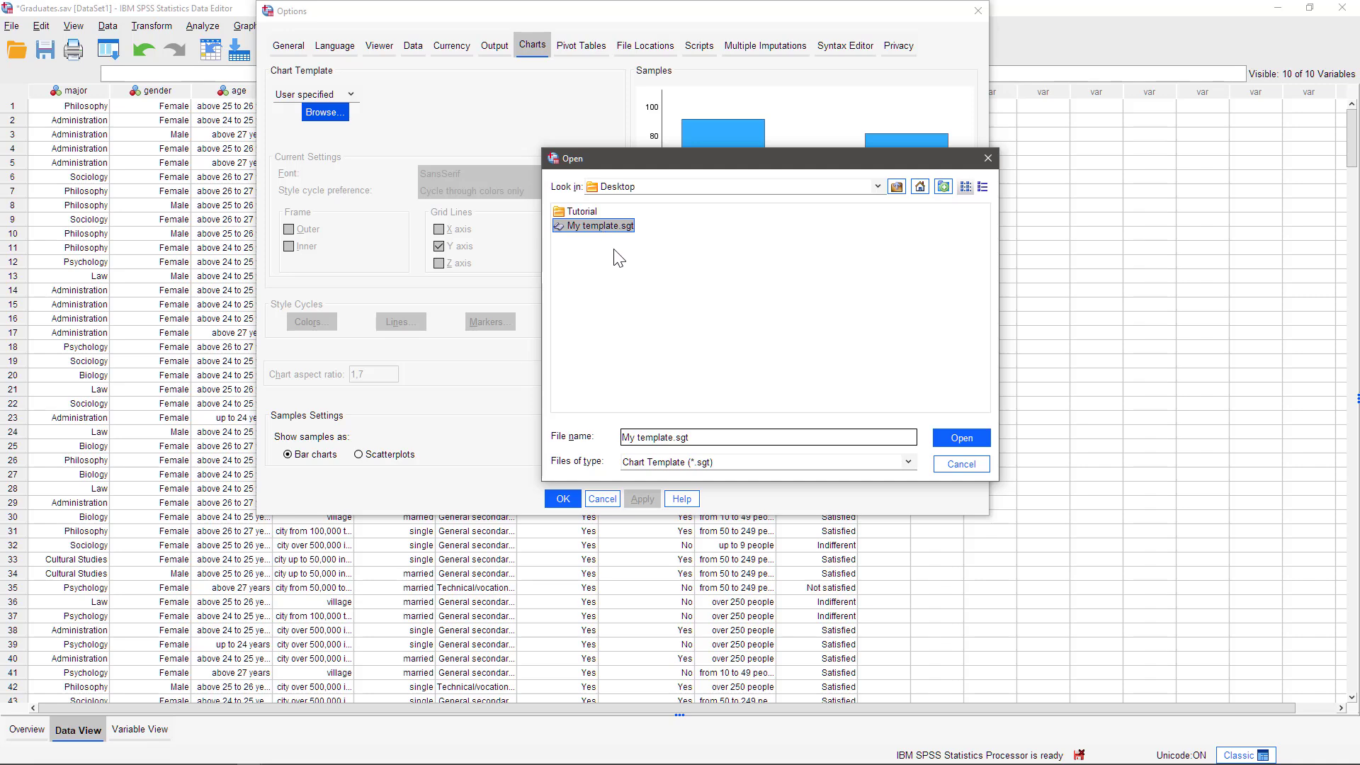
click(964, 439)
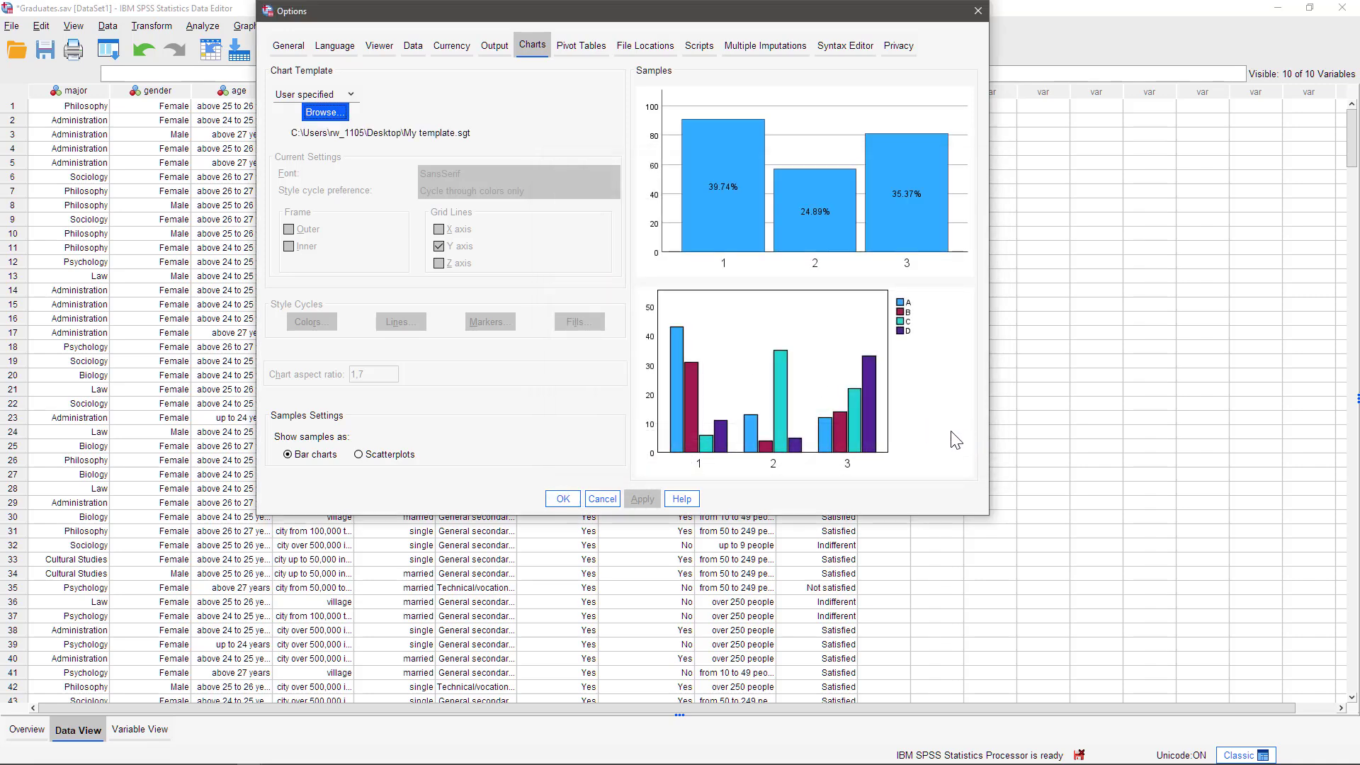
click(562, 499)
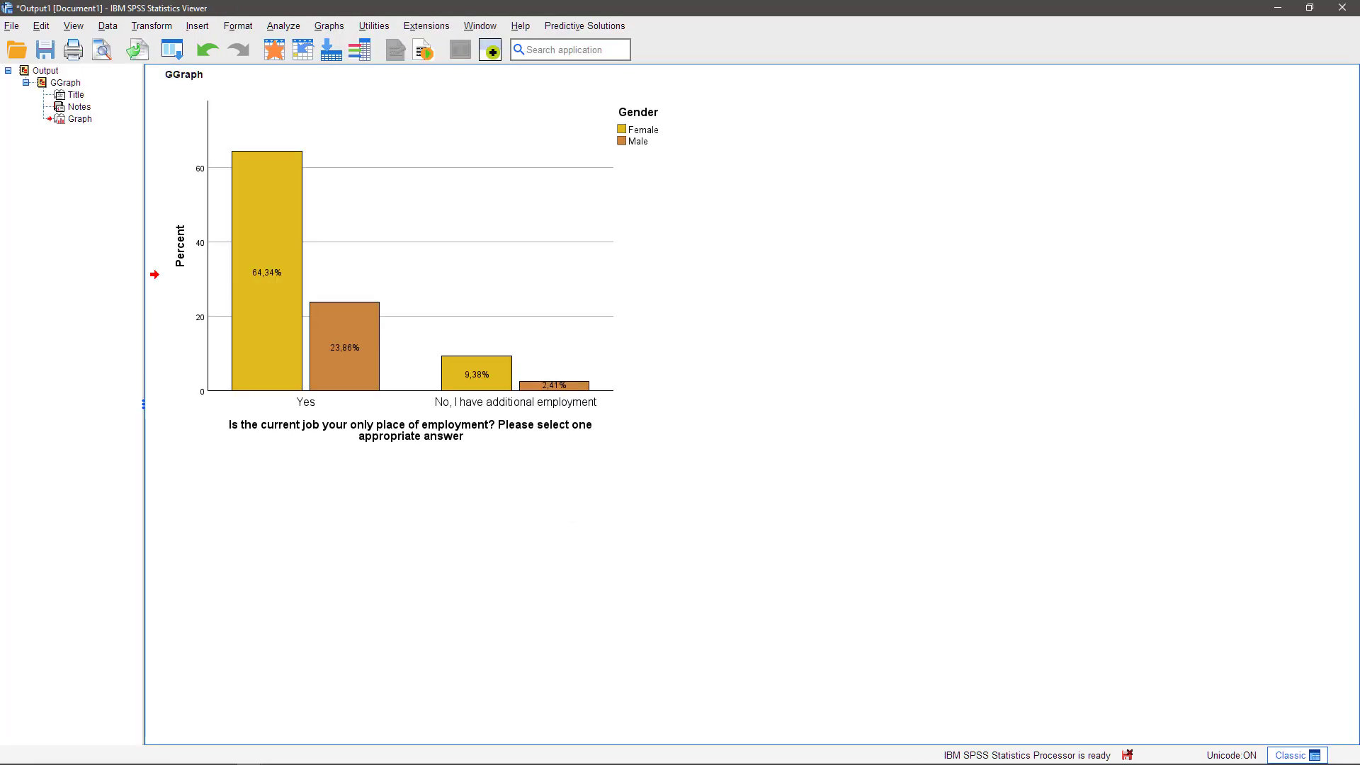
Create a clustered bar chart with job_satisfaction on the X axis instead of current job, keeping the Gender clusters and percentages
click(330, 27)
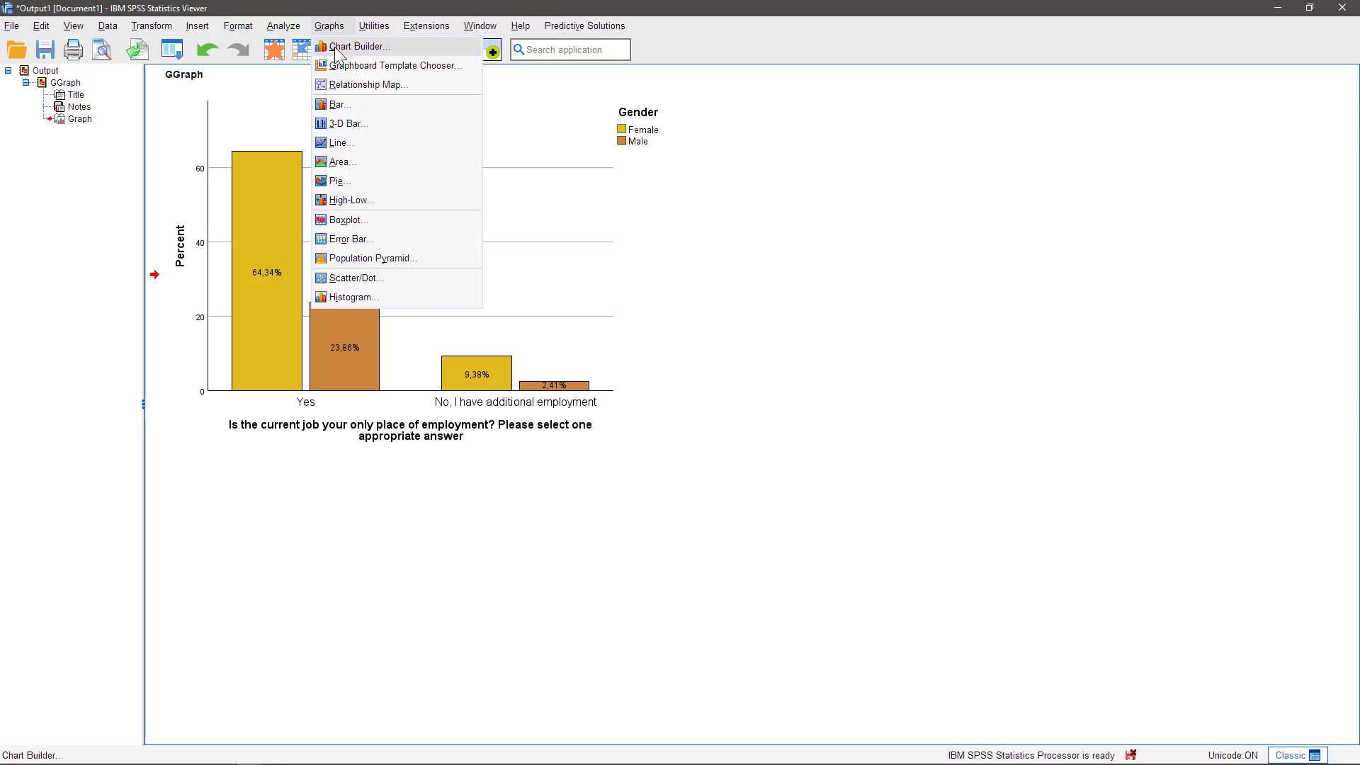
click(338, 47)
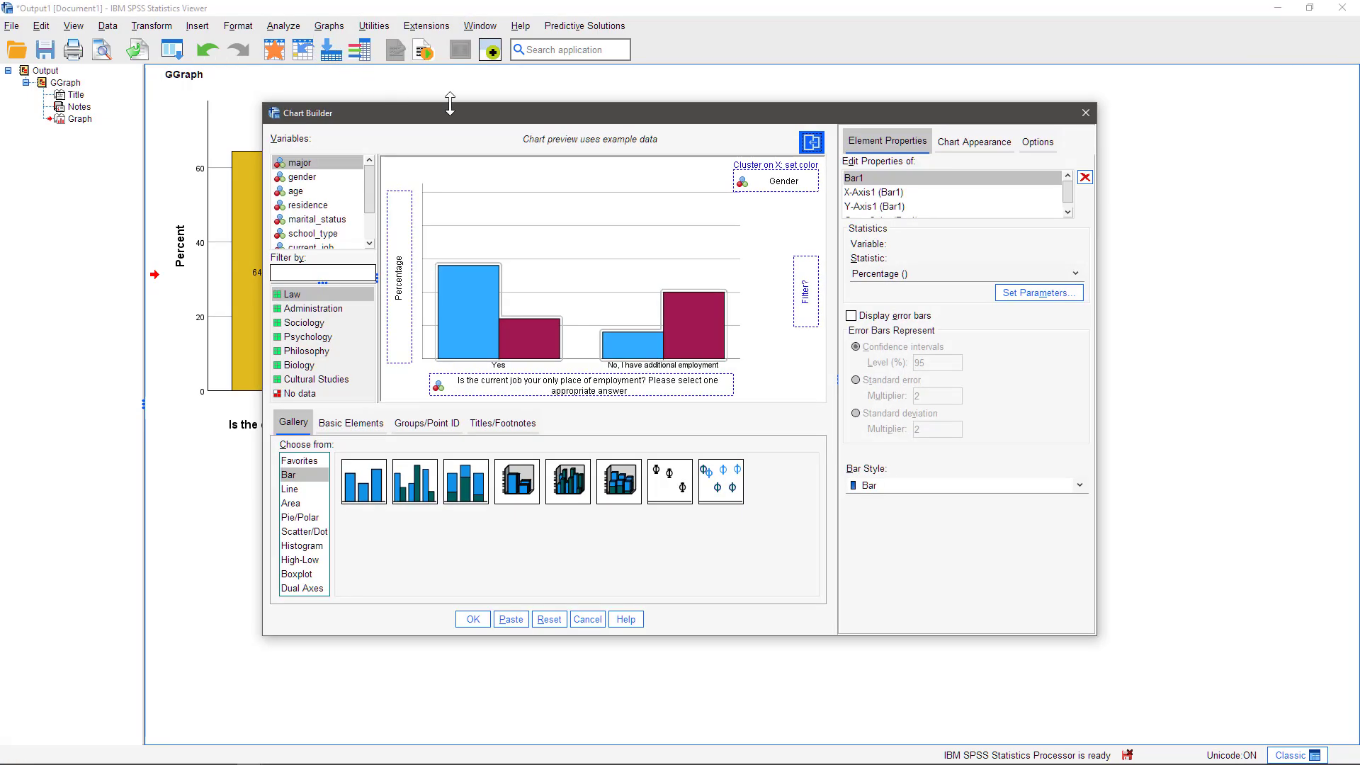
drag(370, 205, 553, 389)
click(324, 243)
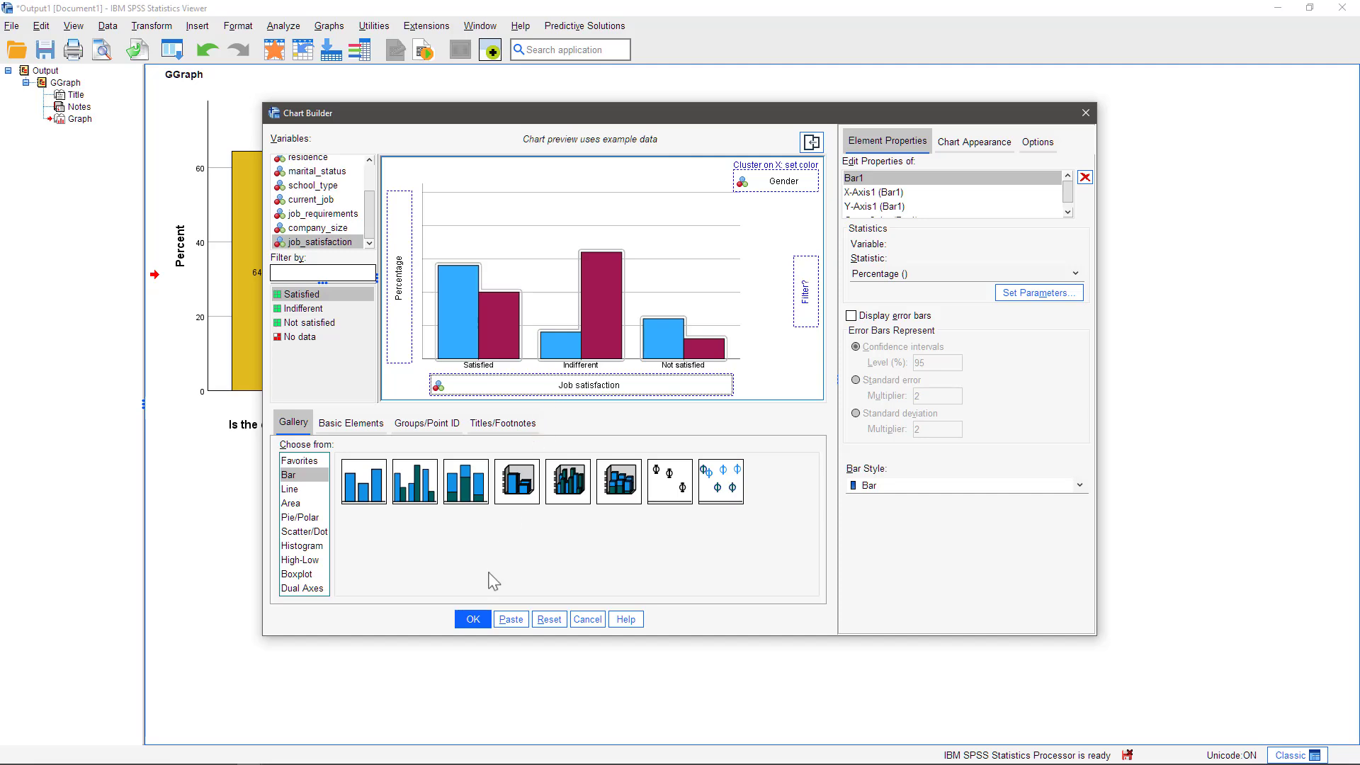
click(473, 619)
scroll(960, 440, down, 3)
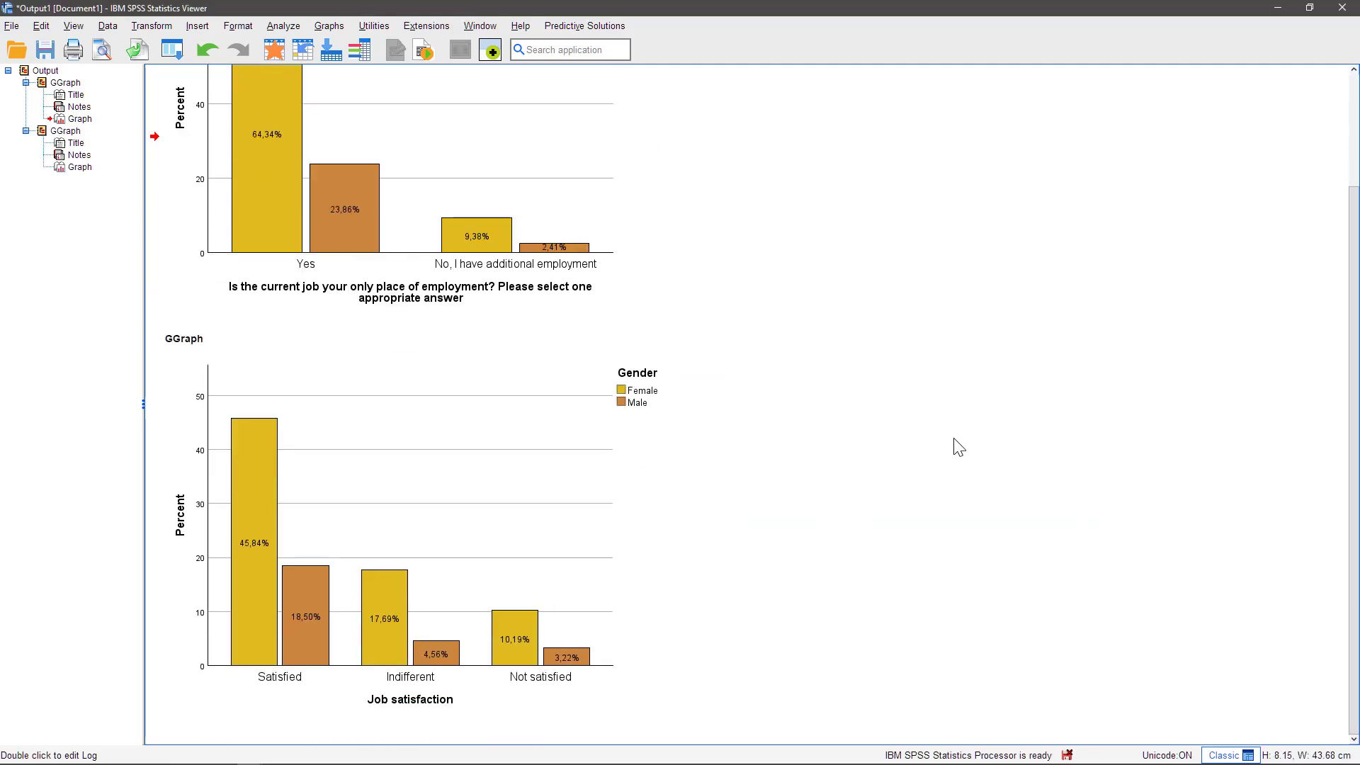